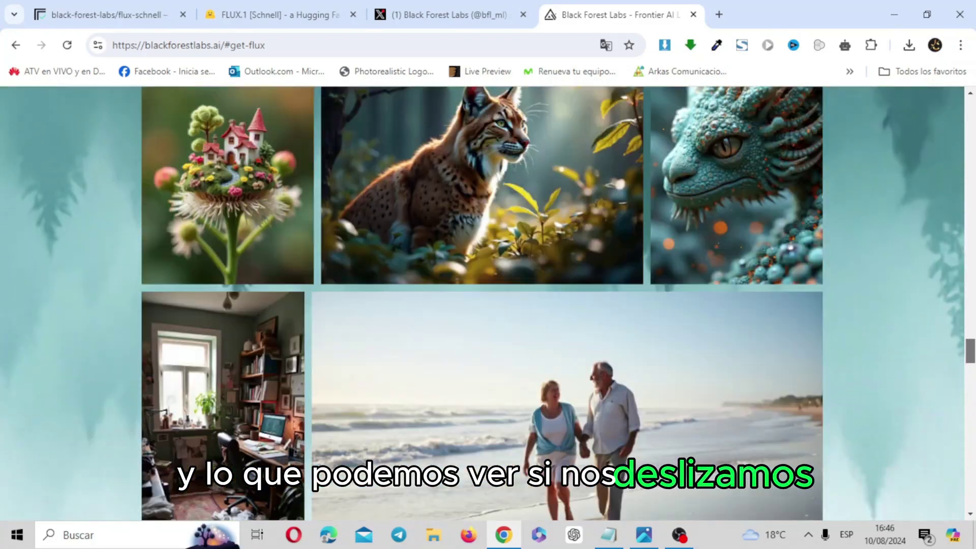
Step: Scroll past the image gallery to the FLUX.1 [pro] and [dev] model descriptions
scroll(489, 304, "down", 5)
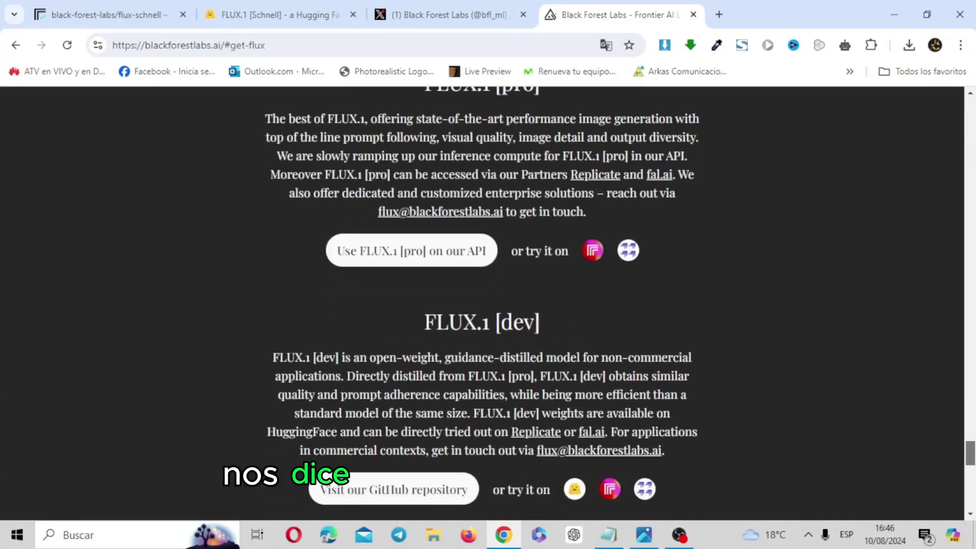
scroll(488, 304, "up", 1)
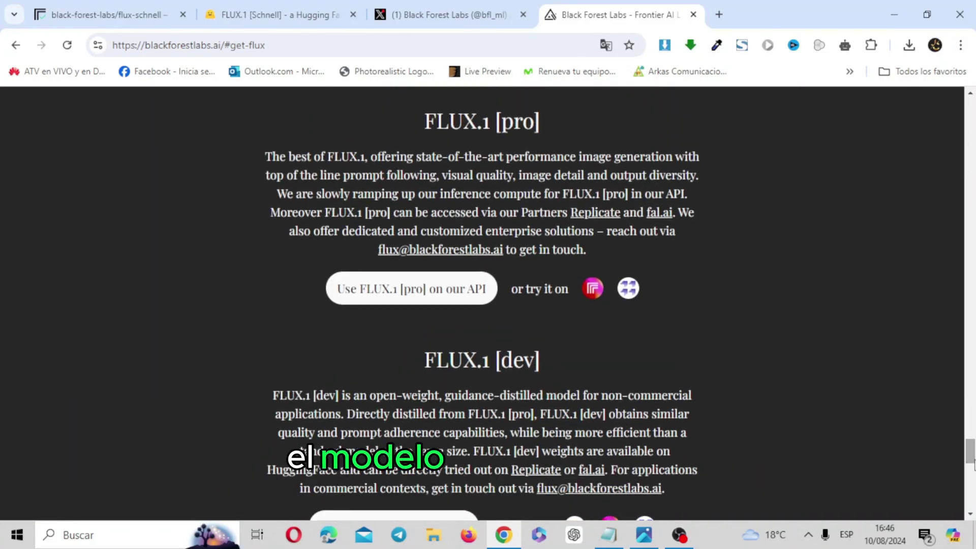
scroll(971, 462, "down", 5)
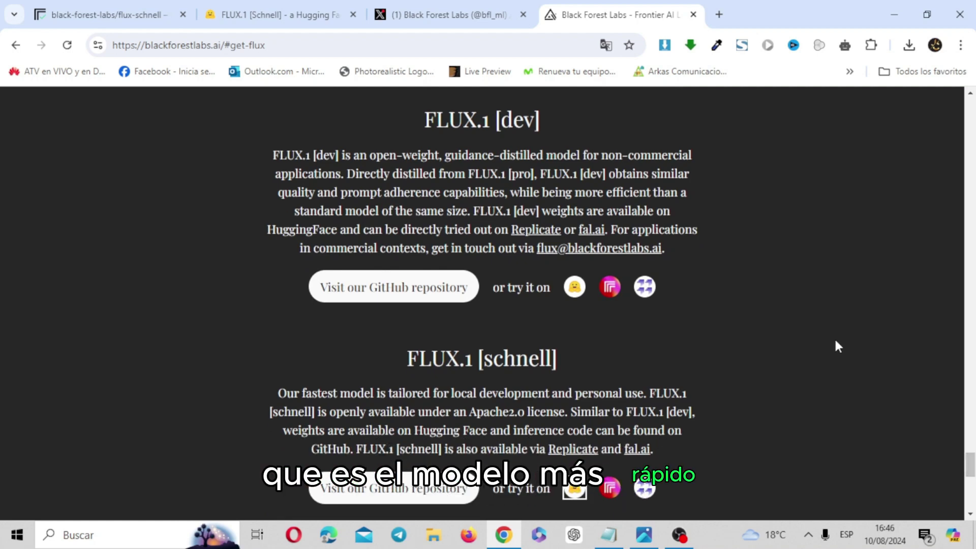
scroll(972, 460, "up", 3)
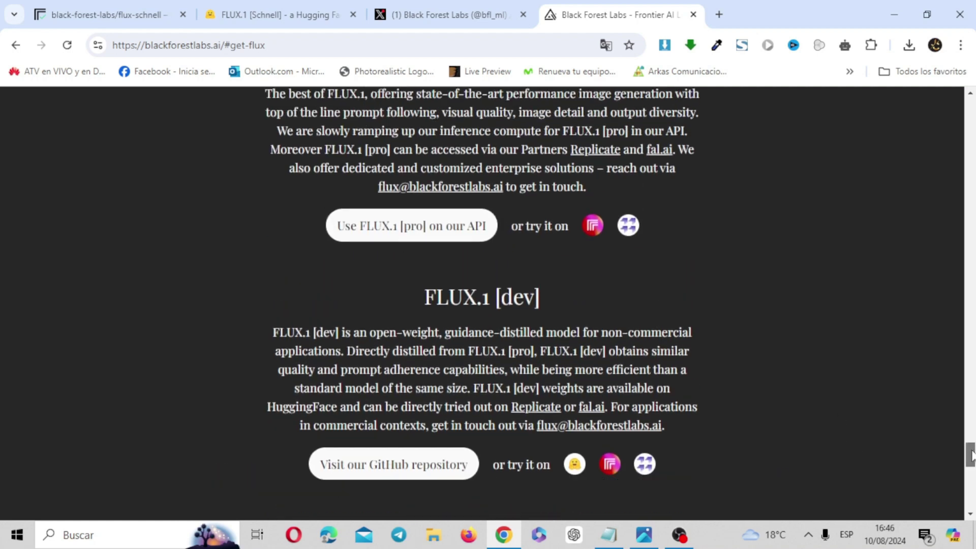
scroll(972, 455, "up", 2)
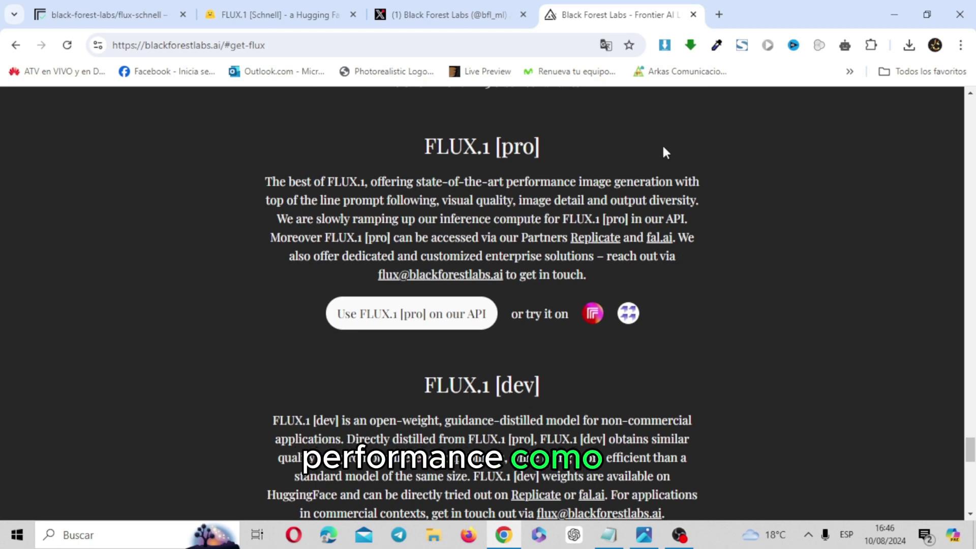
Step: Translate the get-flux page into Spanish and scroll to the FLUX.1 [schnell] access options
left_click(605, 45)
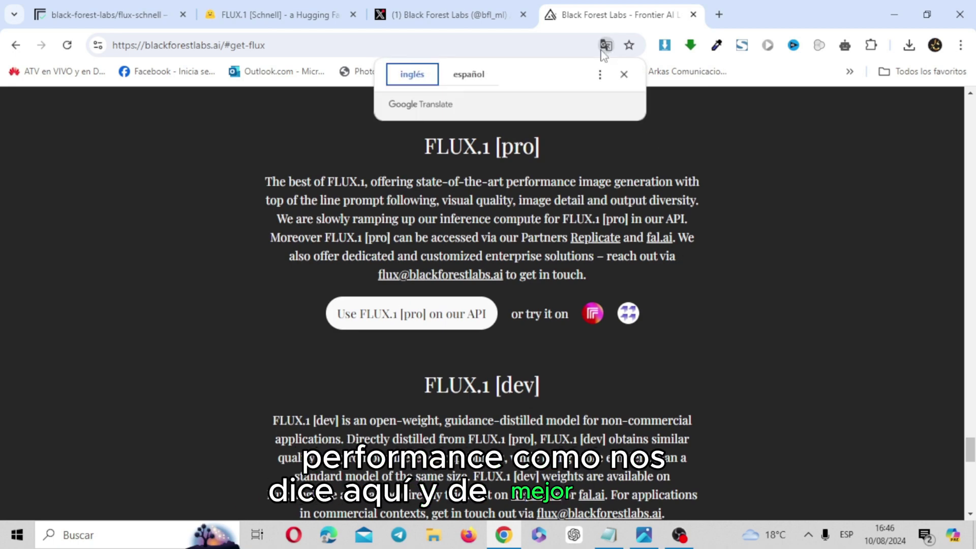
left_click(471, 76)
left_click(624, 75)
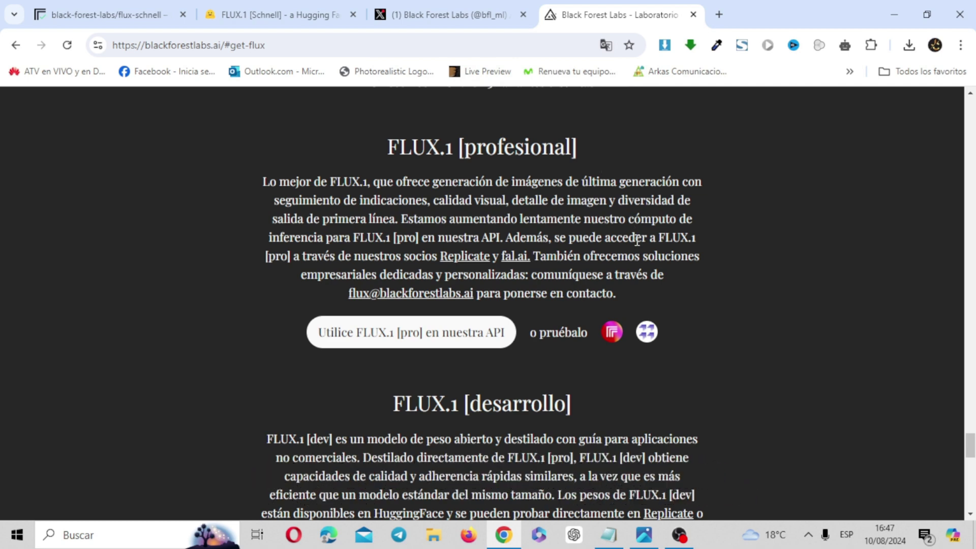
scroll(968, 407, "down", 1)
left_click_drag(970, 448, 973, 477)
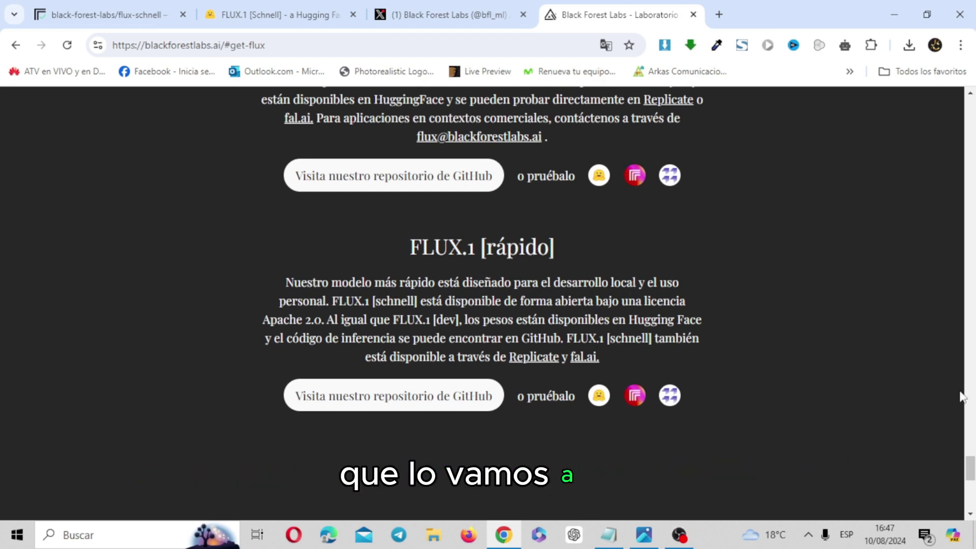
scroll(972, 475, "up", 2)
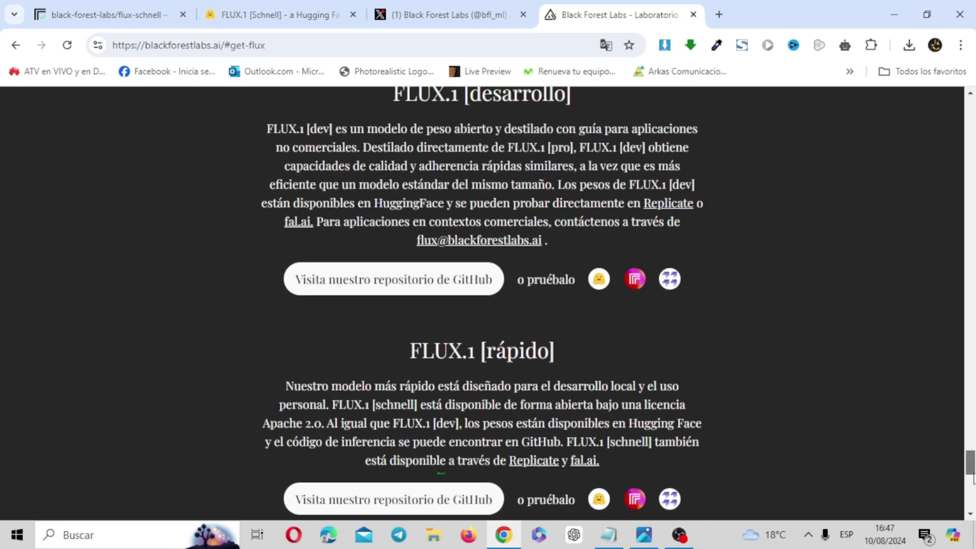
mouse_move(972, 477)
left_mouse_down()
mouse_move(972, 458)
mouse_move(973, 484)
left_mouse_up()
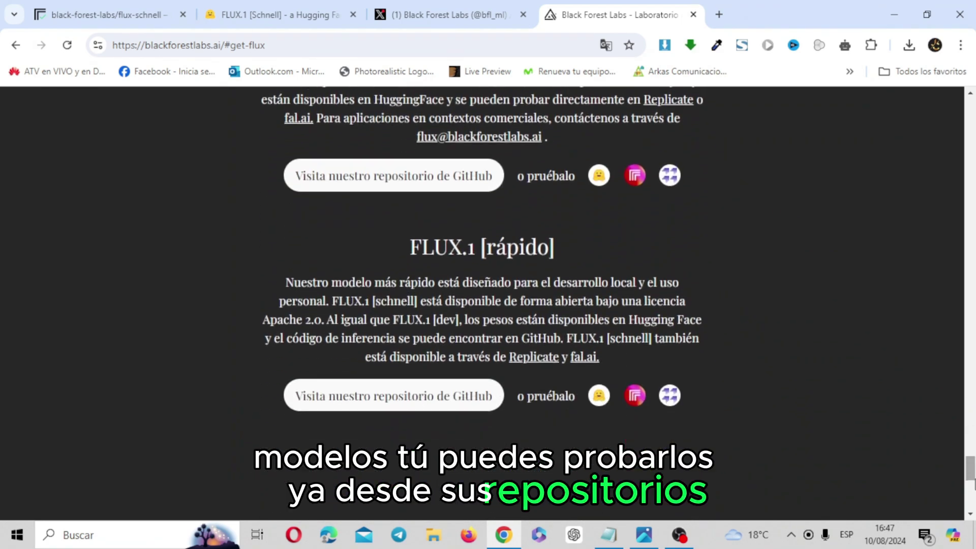
Step: Open the Hugging Face FLUX.1-dev model page in a new tab
right_click(601, 177)
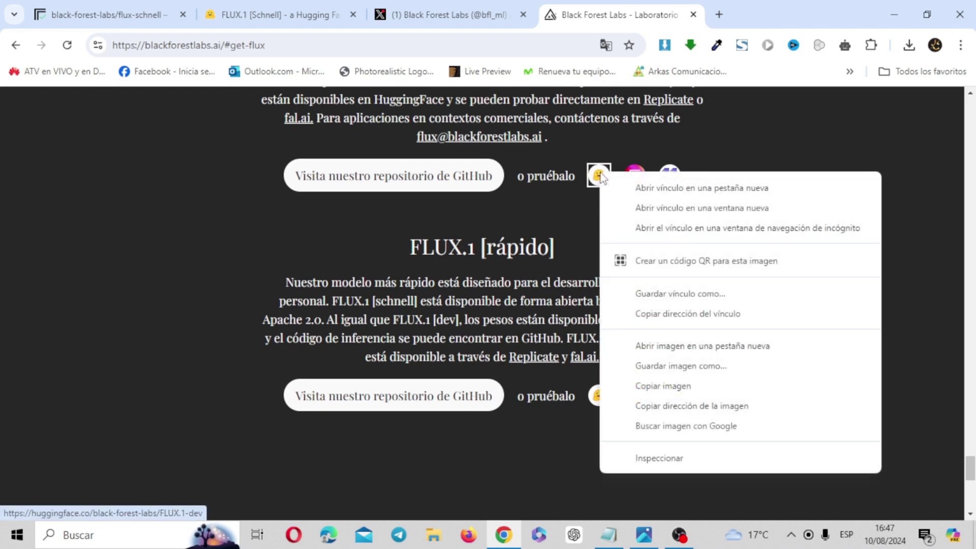
left_click(644, 189)
left_click(711, 6)
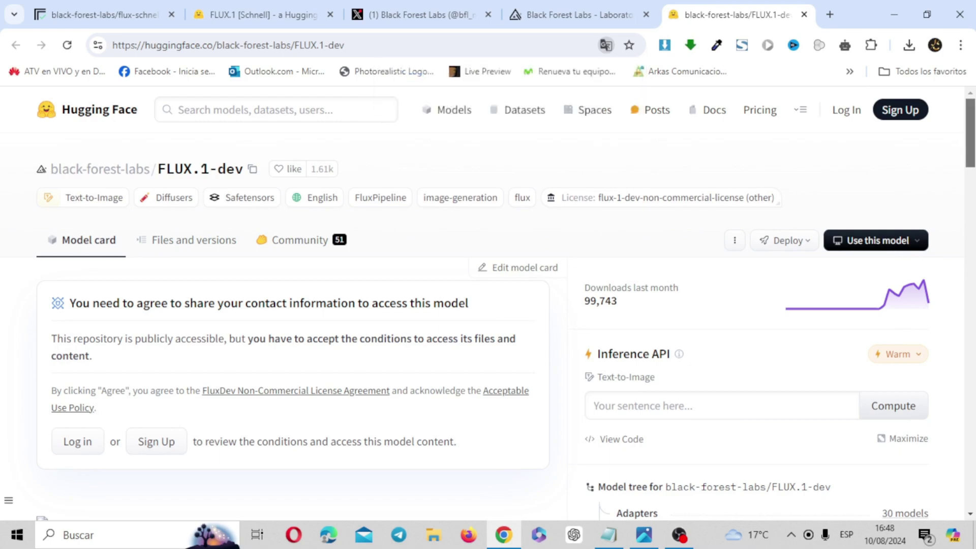
scroll(489, 305, "down", 15)
left_click_drag(971, 252, 972, 115)
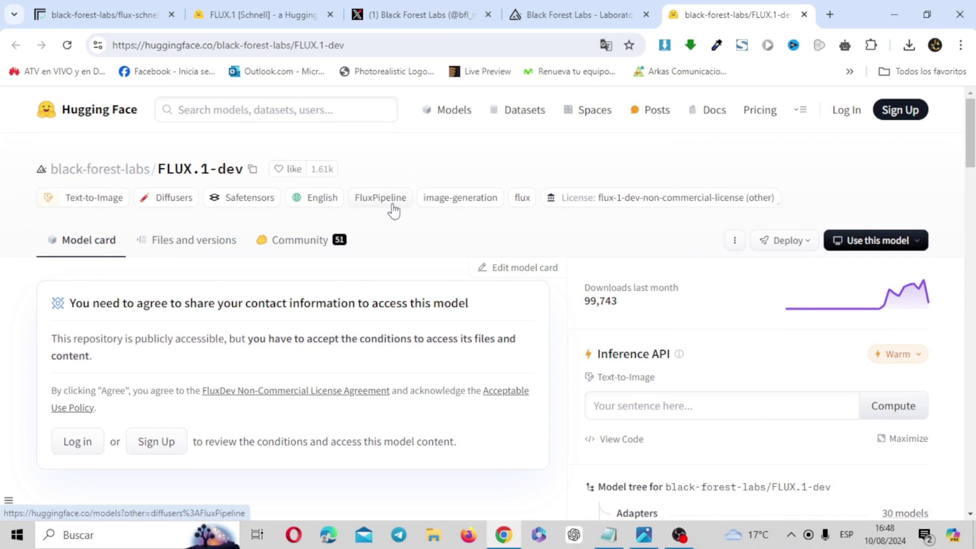
Step: Browse the FLUX.1-dev Files and versions list, then go back to the Black Forest Labs page
left_click(203, 244)
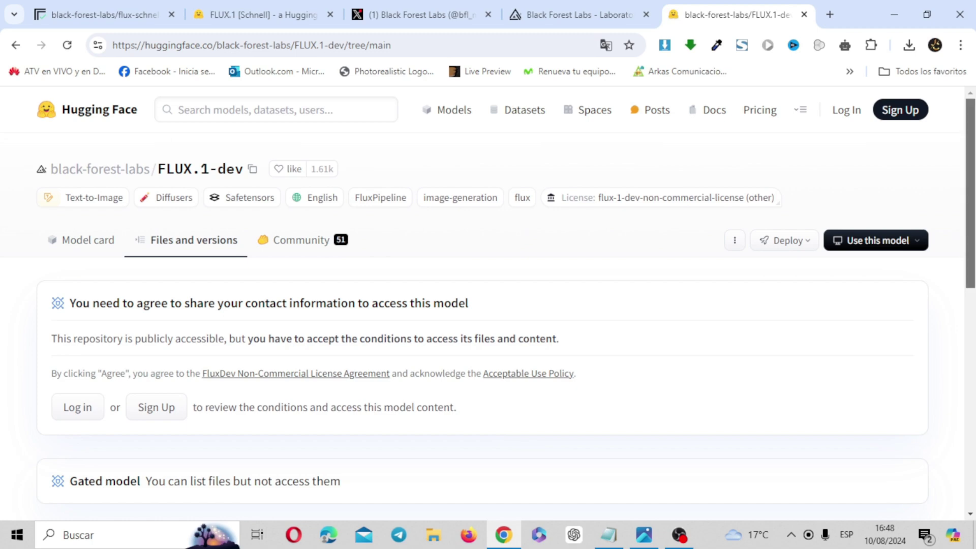
scroll(971, 229, "down", 7)
scroll(488, 305, "down", 3)
left_click_drag(975, 436, 975, 464)
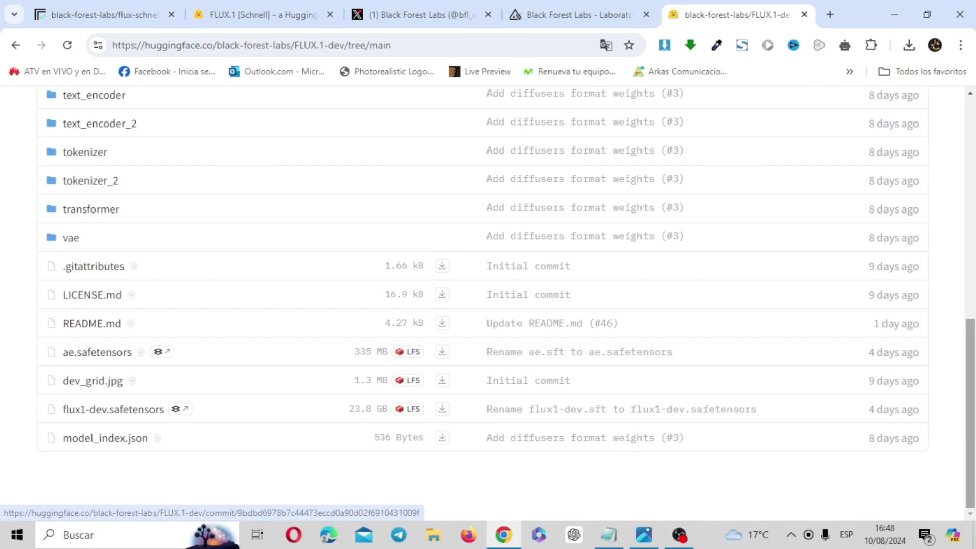
scroll(970, 407, "up", 3)
scroll(795, 203, "up", 5)
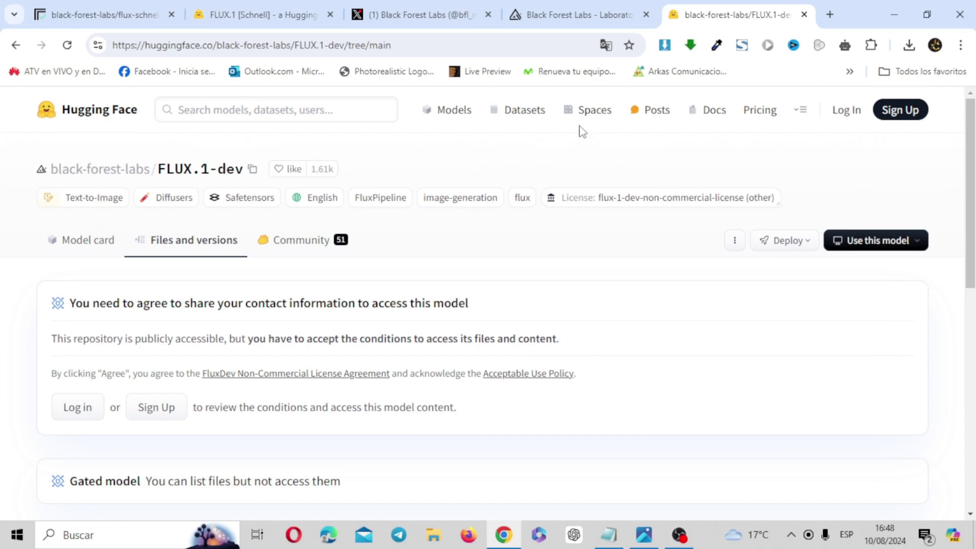
left_click(543, 7)
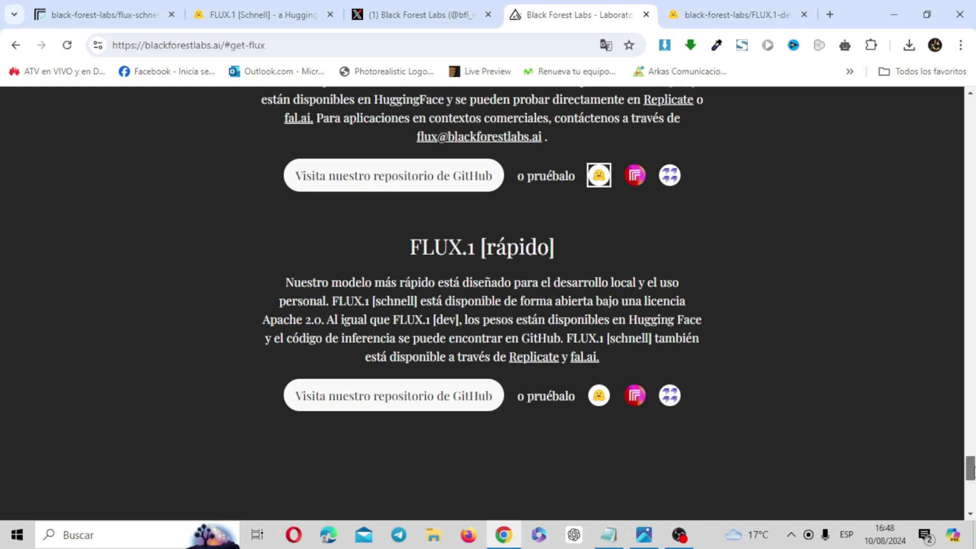
Step: Switch among the Replicate flux-schnell, Black Forest Labs and FLUX.1 [schnell] tabs, ending on the Space
scroll(972, 469, "up", 1)
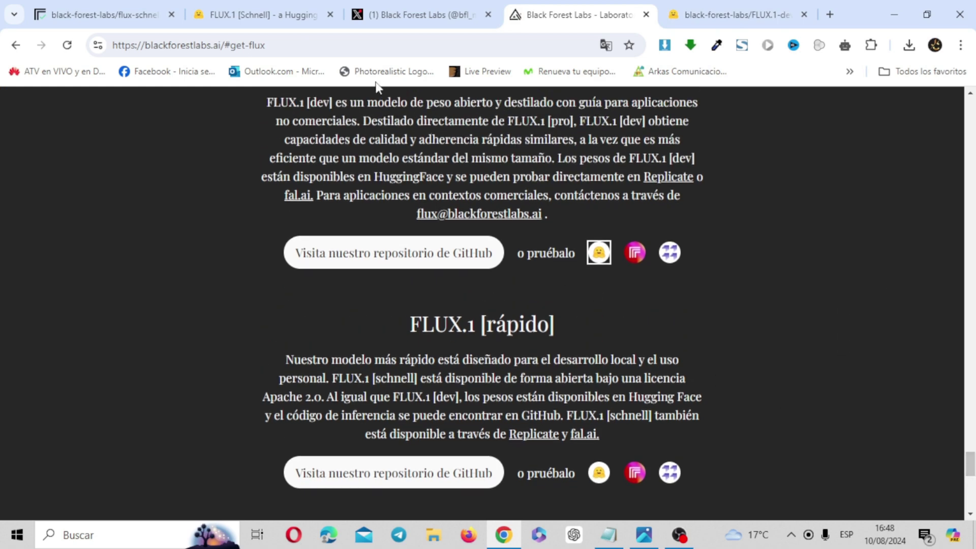
left_click(270, 8)
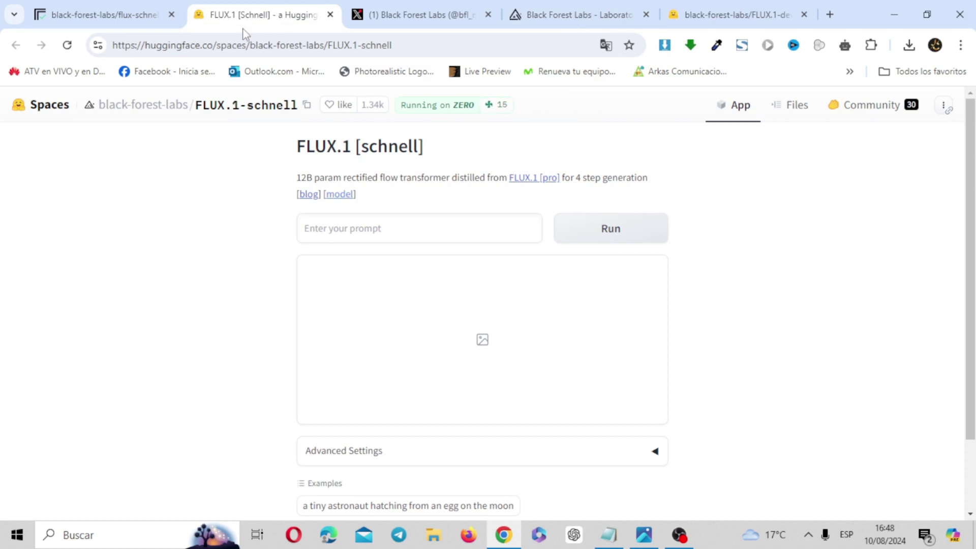
left_click(108, 12)
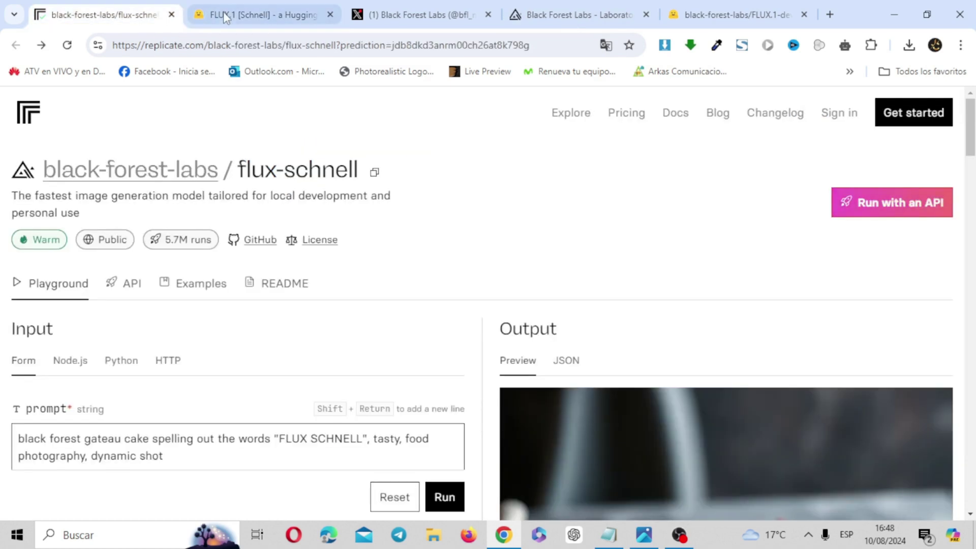
left_click(271, 5)
left_click(566, 2)
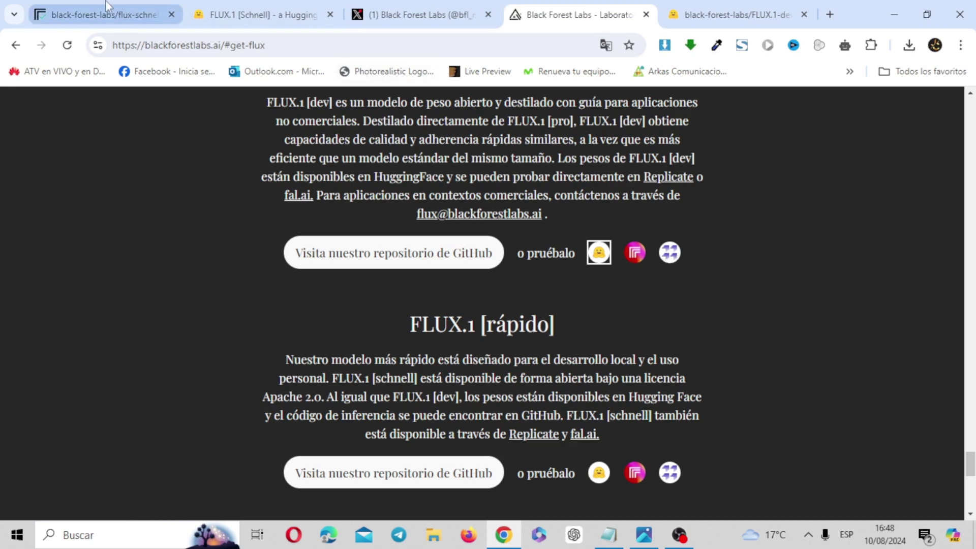
left_click(276, 9)
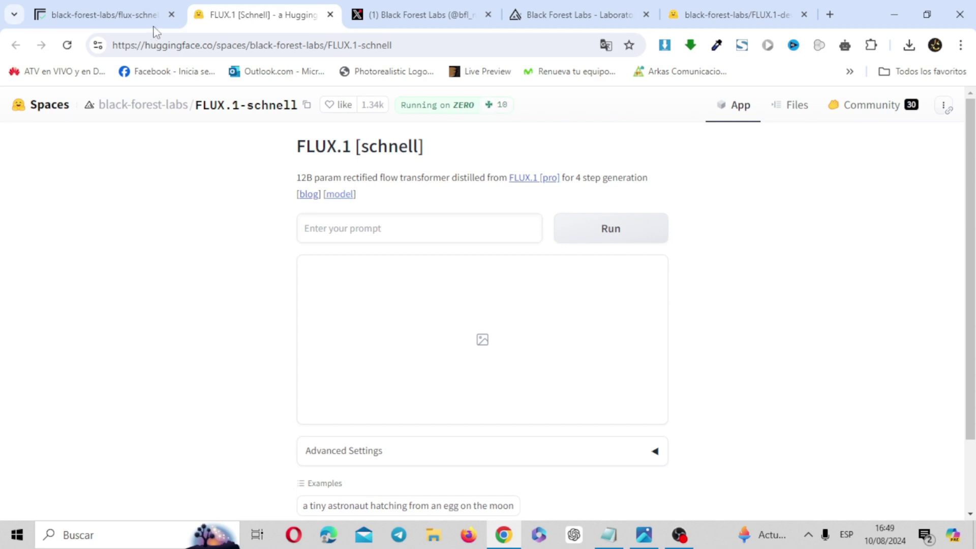
left_click(128, 20)
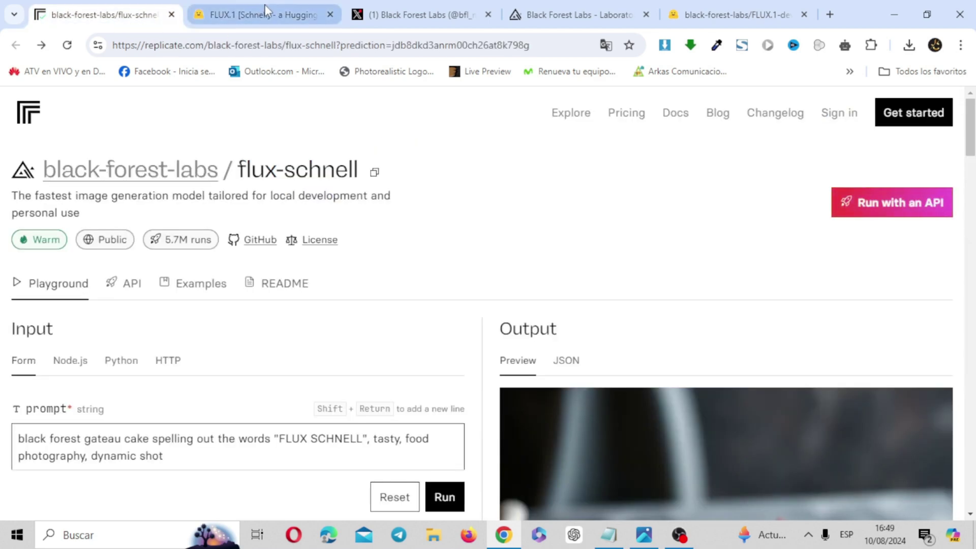
left_click(268, 11)
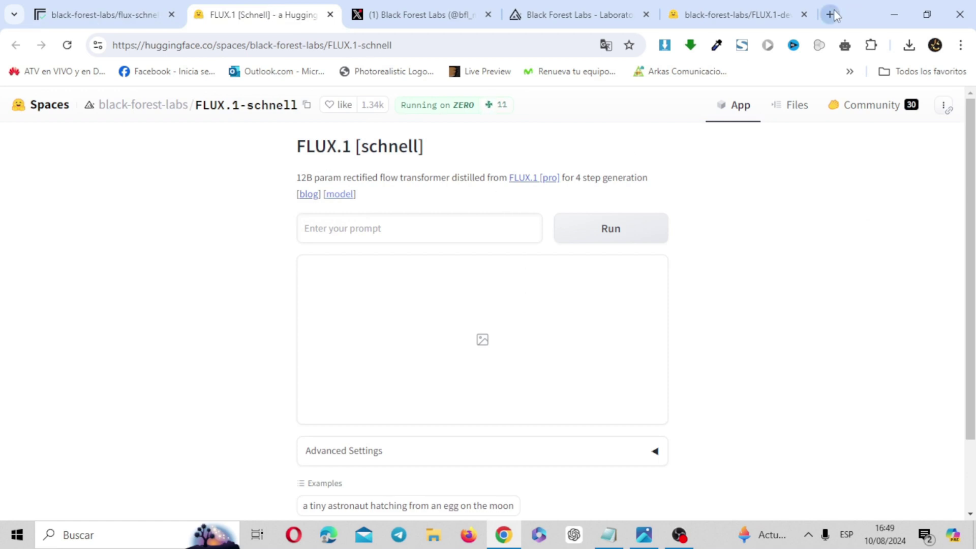
Step: Search Google for 'TR' in a new tab to bring up the translator
left_click(834, 15)
type("TR")
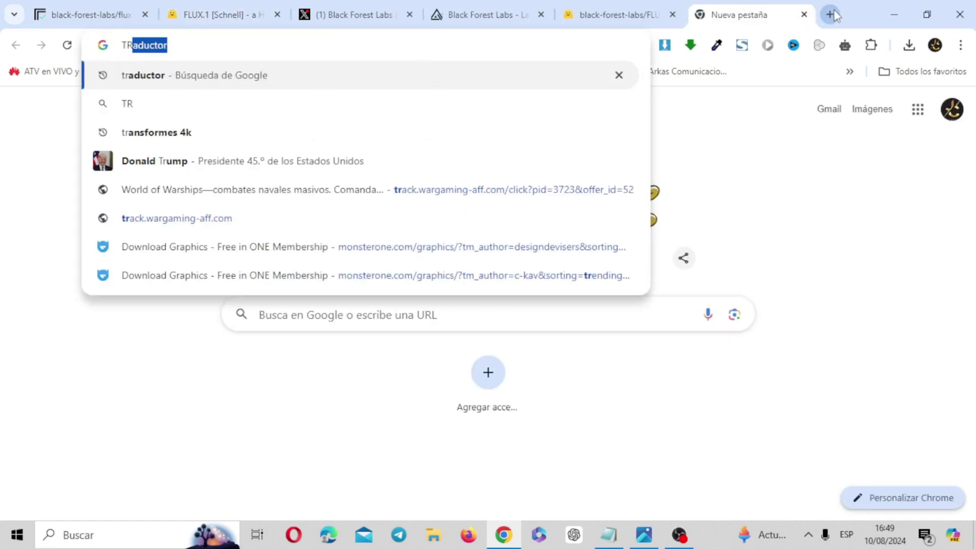
key("Return")
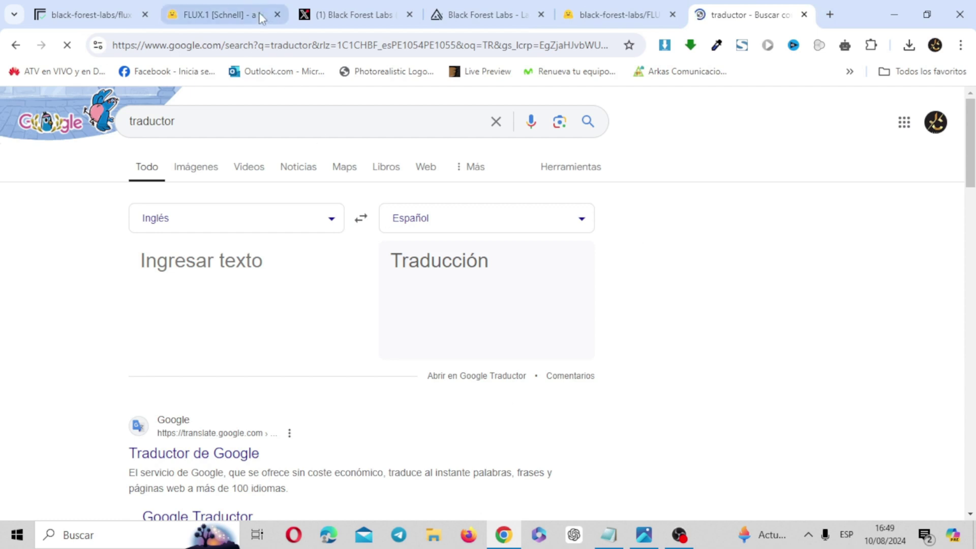
left_click(238, 10)
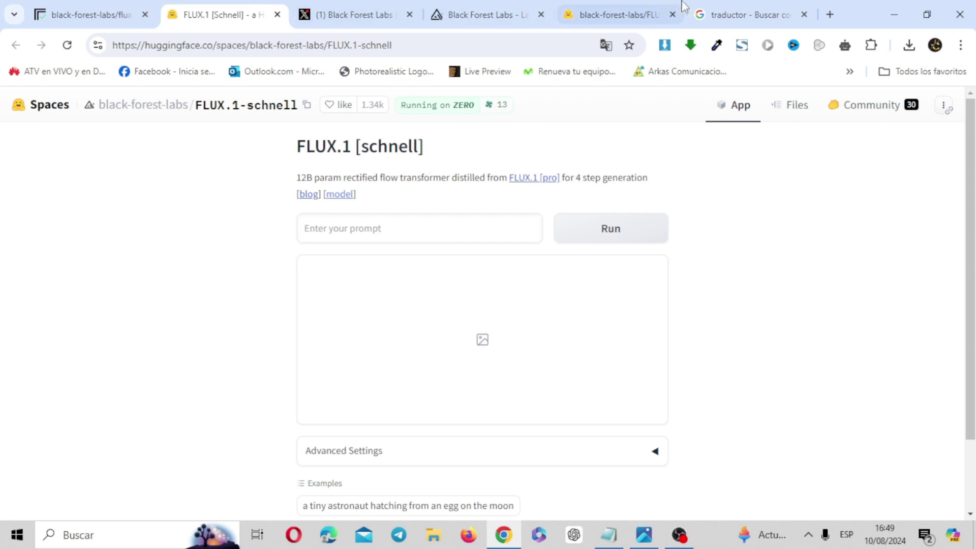
left_click(766, 6)
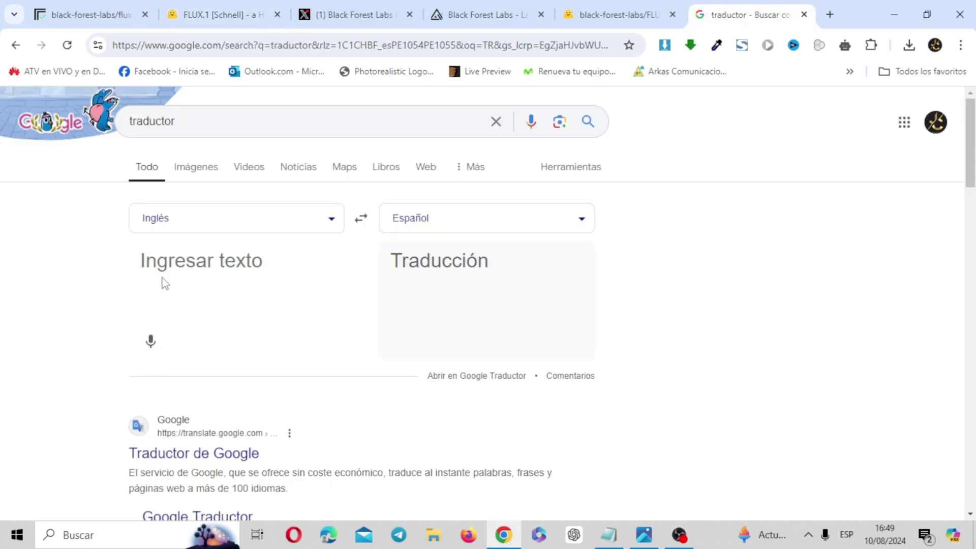
Step: Paste the Spider-Man 'Adiós Midjourney!' prompt into the translator and read its Spanish version
key("ctrl+v")
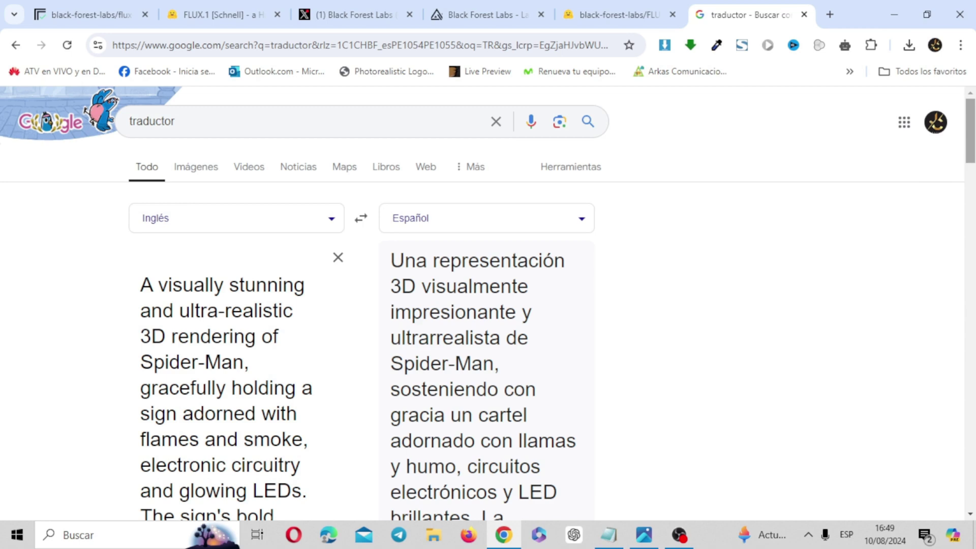
scroll(488, 303, "down", 2)
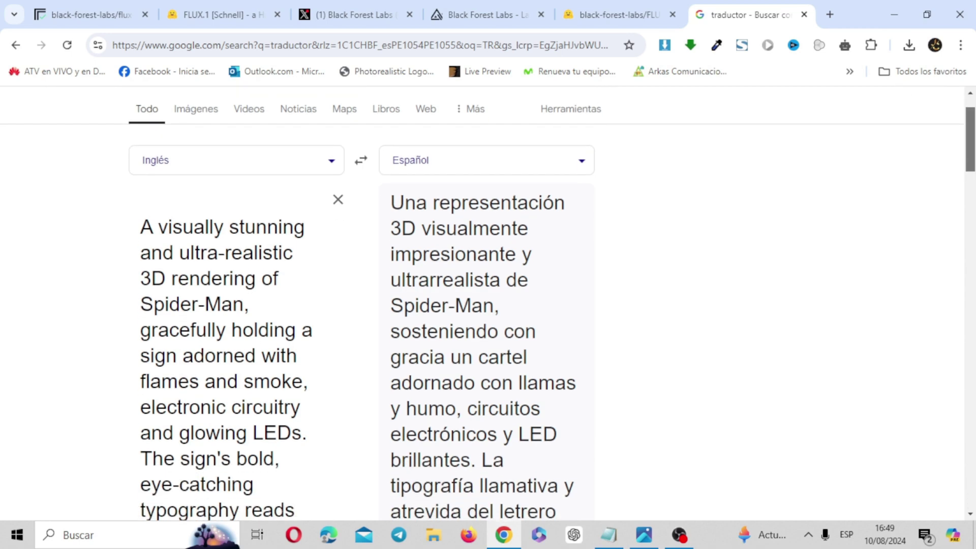
scroll(489, 304, "down", 1)
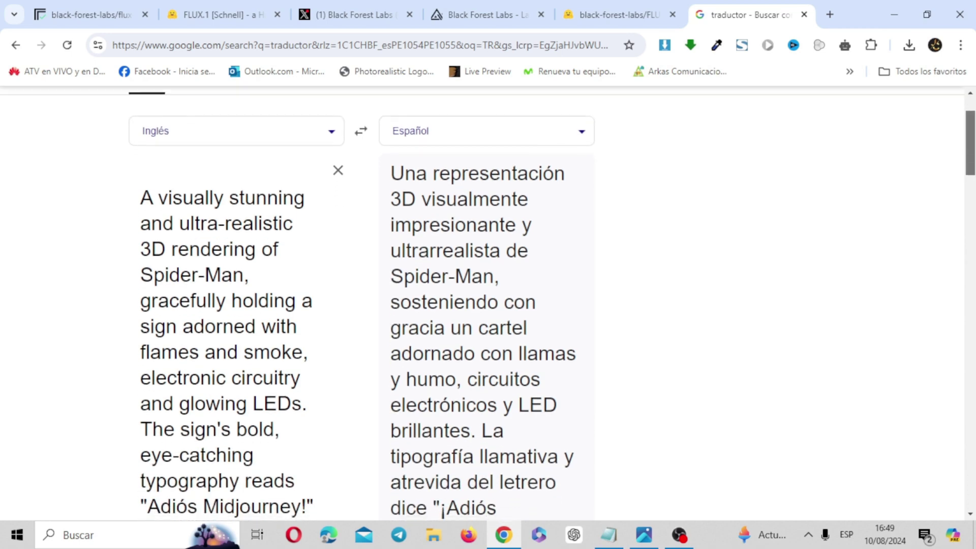
scroll(488, 303, "down", 4)
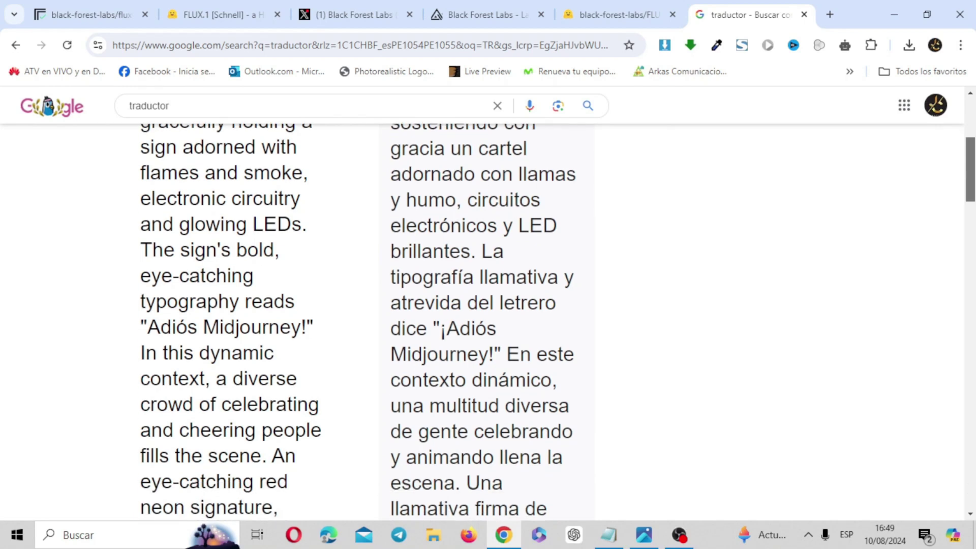
scroll(489, 304, "down", 2)
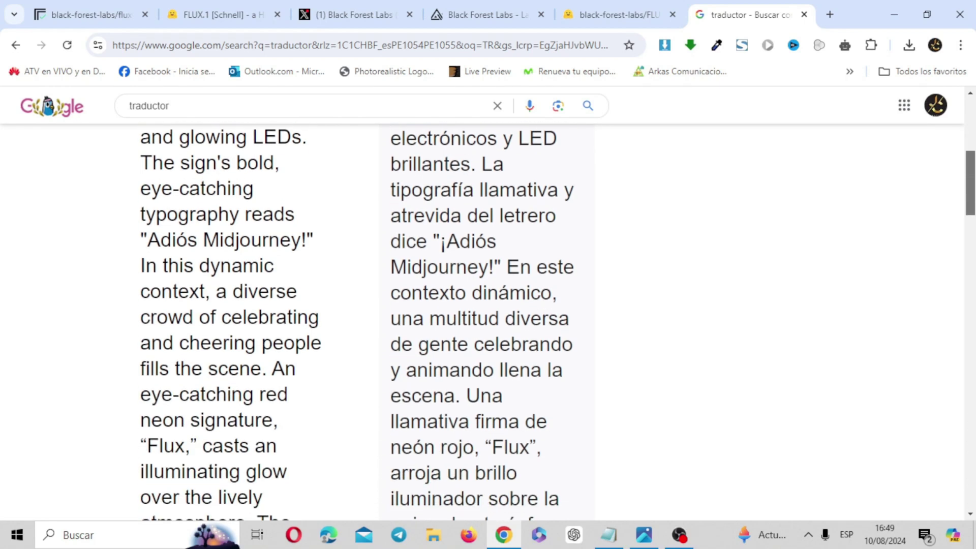
scroll(488, 303, "down", 3)
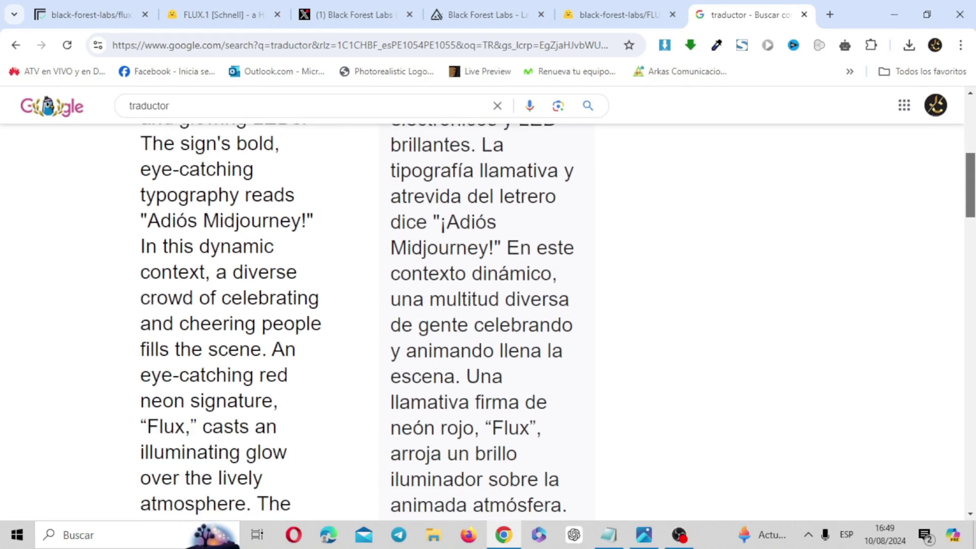
left_click_drag(971, 203, 970, 131)
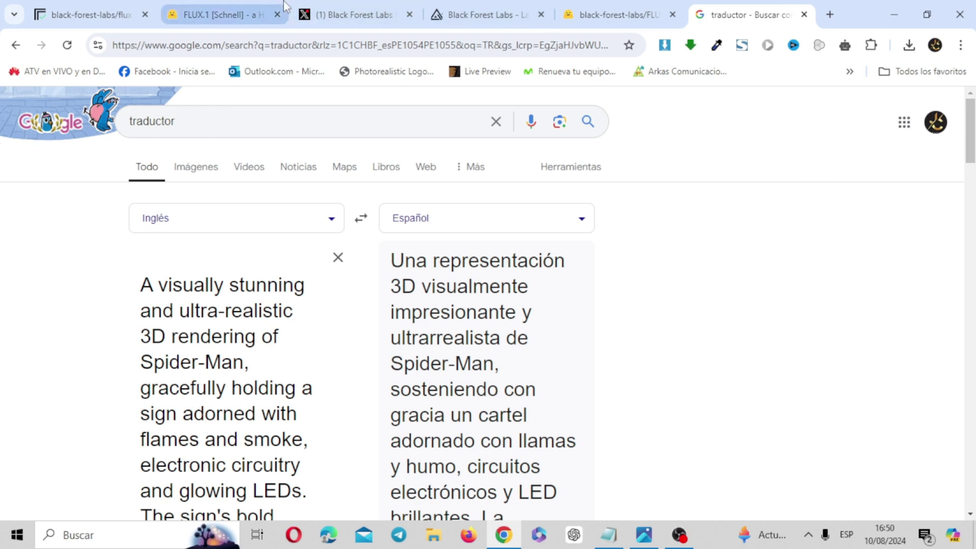
left_click(228, 6)
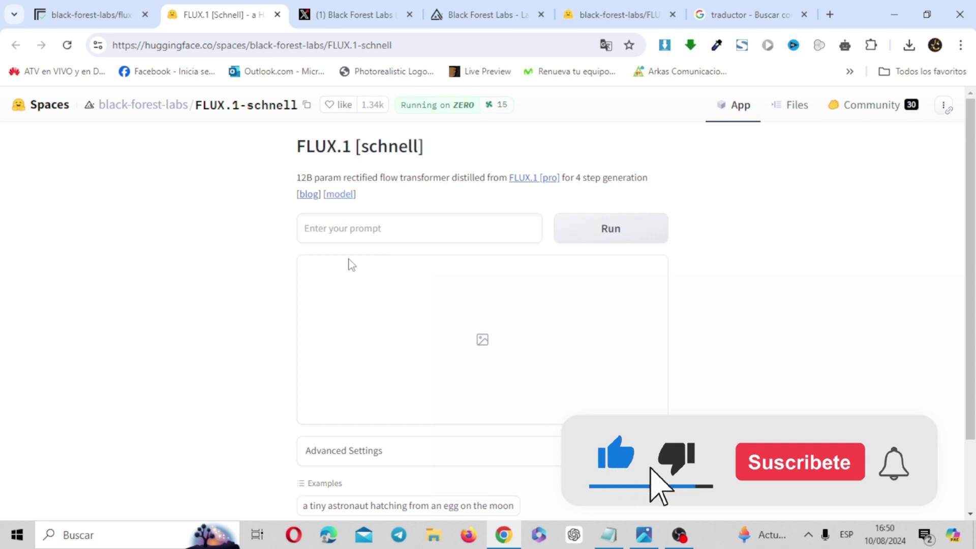
Step: Paste the Spider-Man neon-sign prompt without its trailing period and expand Advanced Settings
key("ctrl+v")
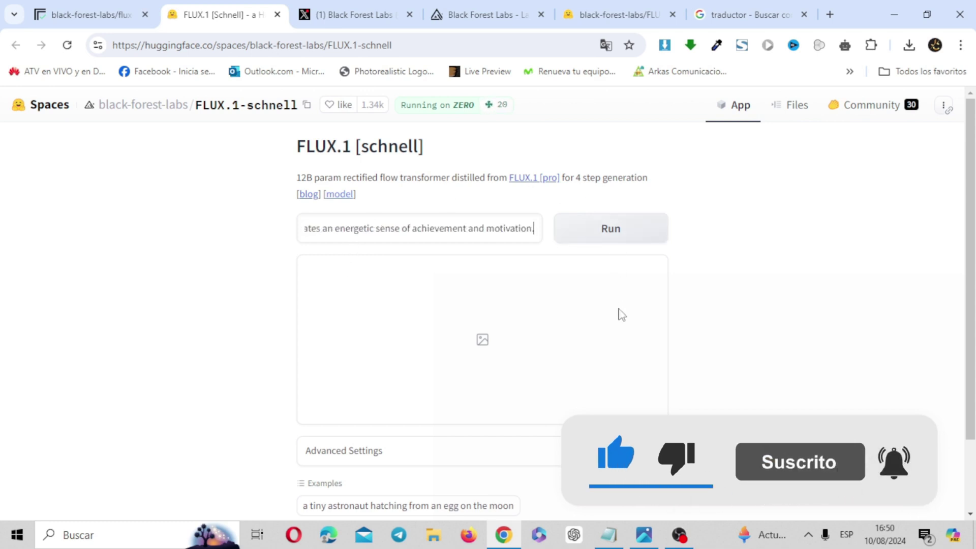
key("BackSpace")
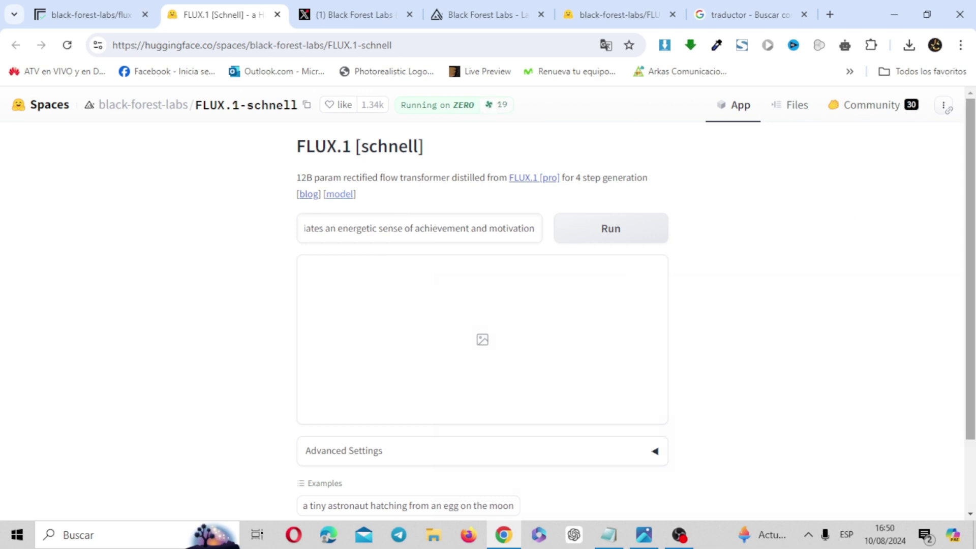
scroll(829, 239, "down", 2)
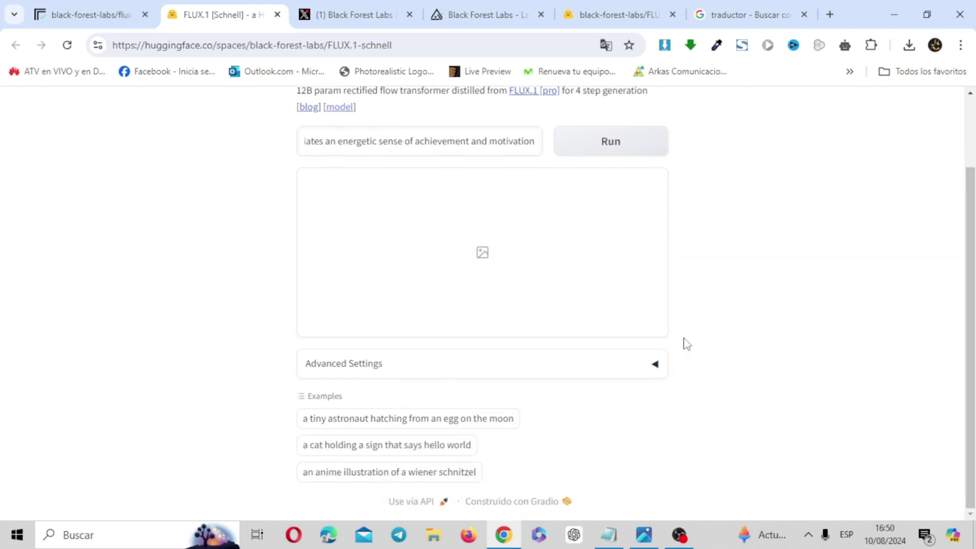
key("Home")
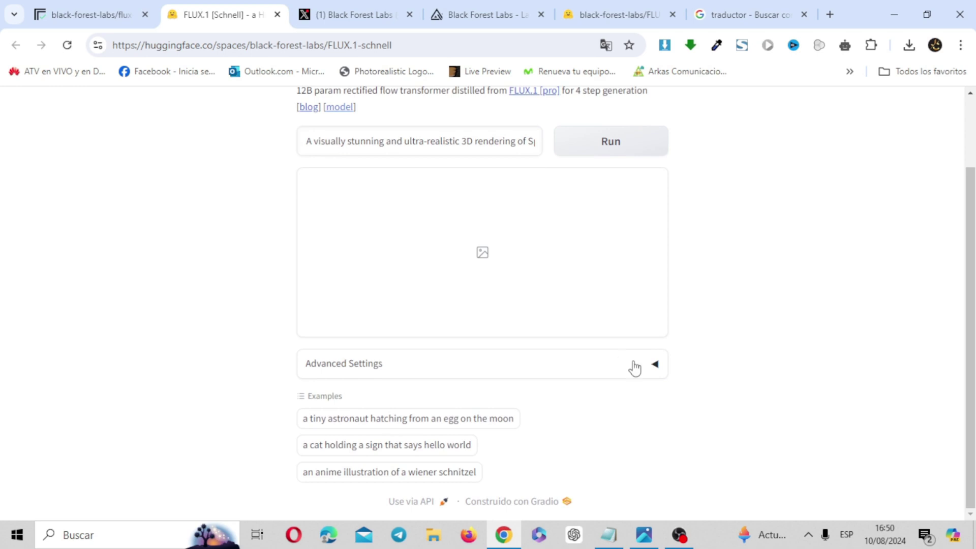
left_click(635, 367)
left_click_drag(971, 229, 964, 192)
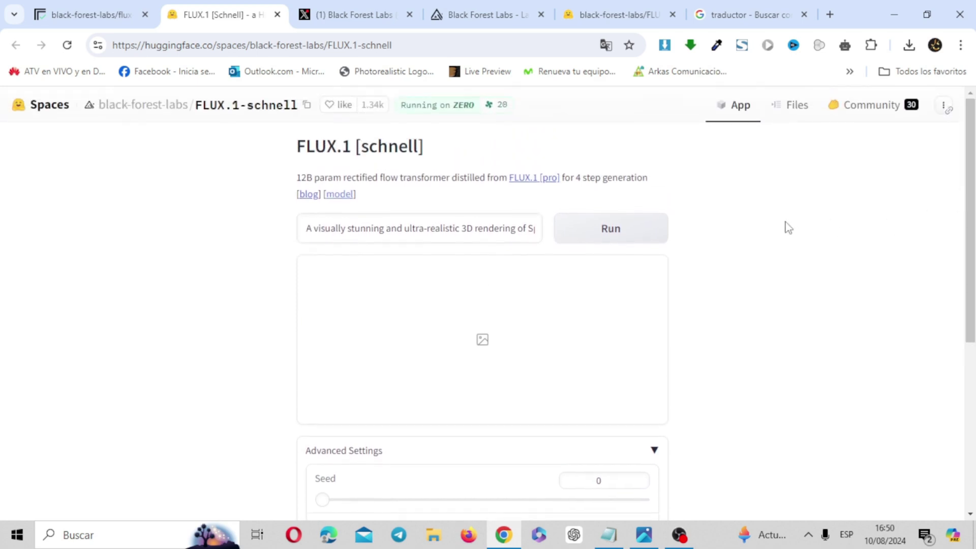
Step: Run the generation and inspect the 1024×1024 Spider-Man 'Adiós Midjourney!' image
left_click(611, 232)
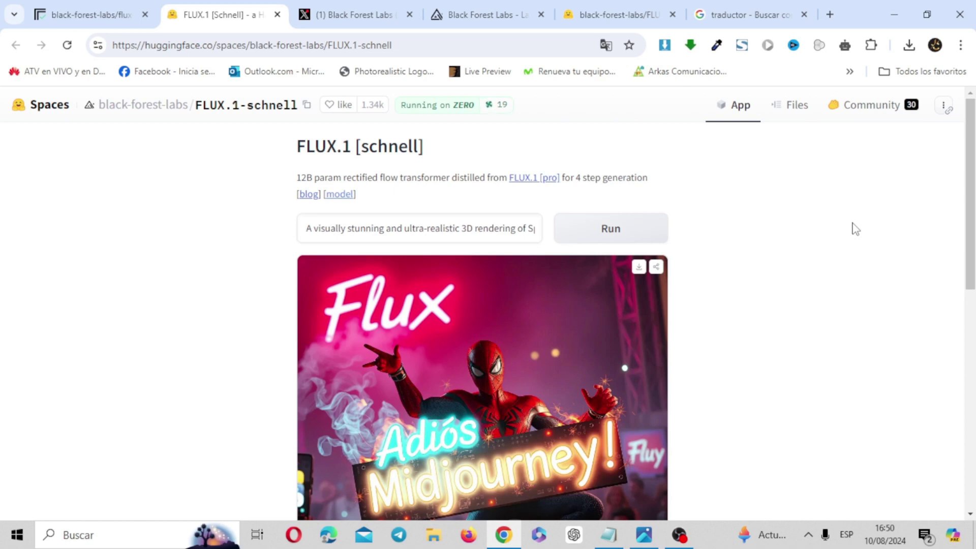
left_click_drag(970, 194, 970, 250)
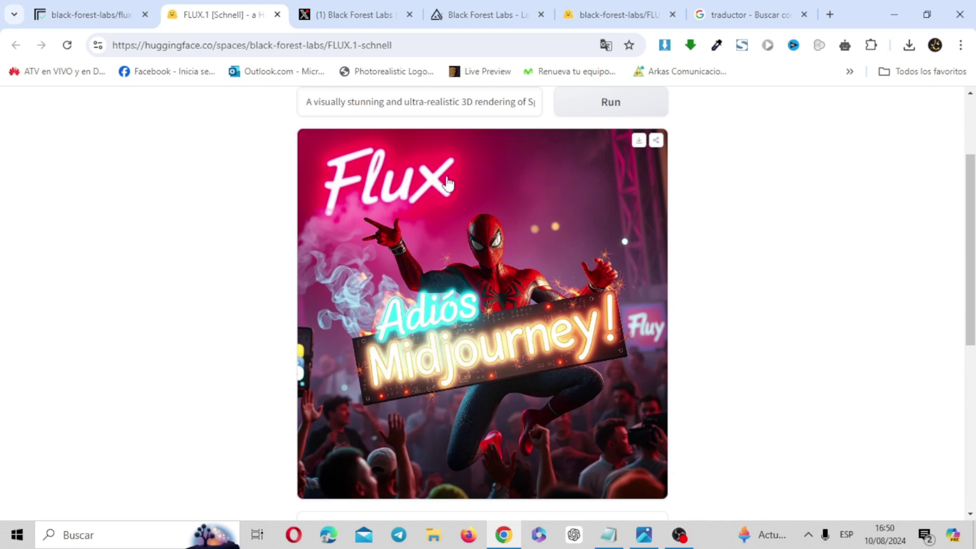
mouse_move(460, 2)
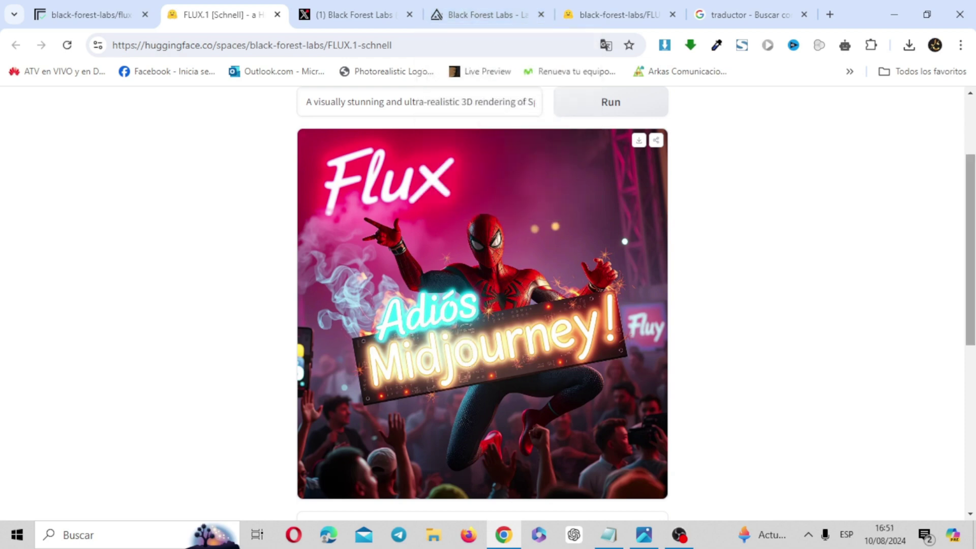
scroll(534, 359, "down", 2)
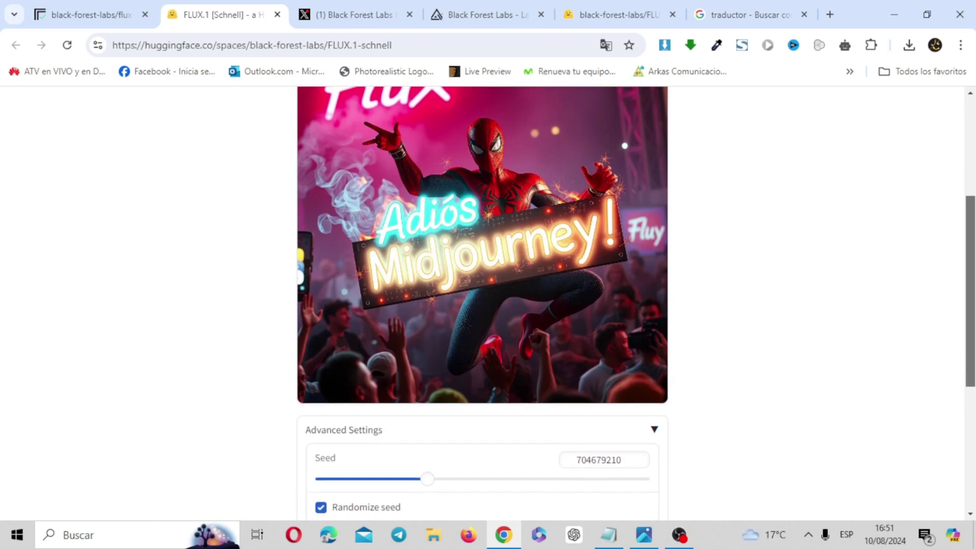
scroll(483, 306, "up", 2)
scroll(975, 227, "down", 1)
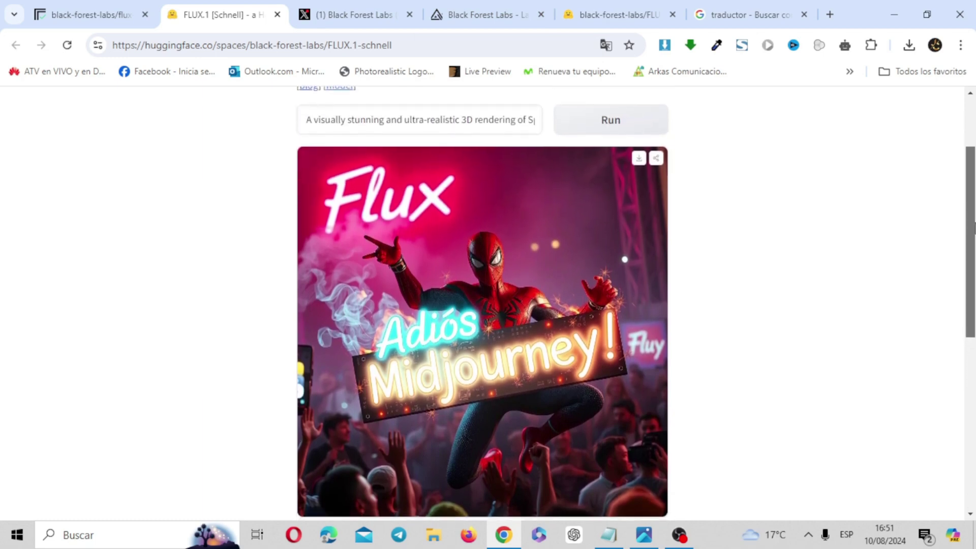
scroll(974, 228, "down", 4)
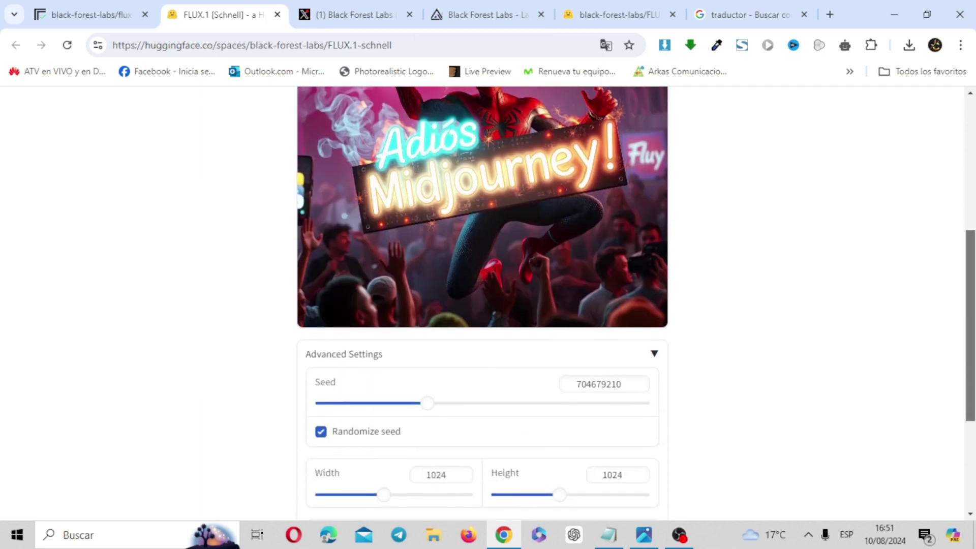
scroll(974, 249, "up", 3)
left_click_drag(974, 250, 974, 239)
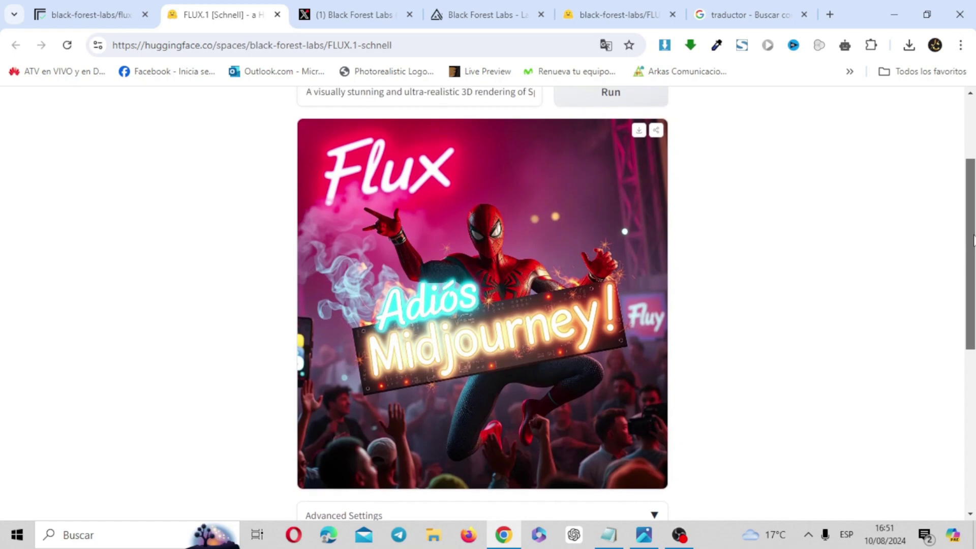
scroll(975, 239, "down", 7)
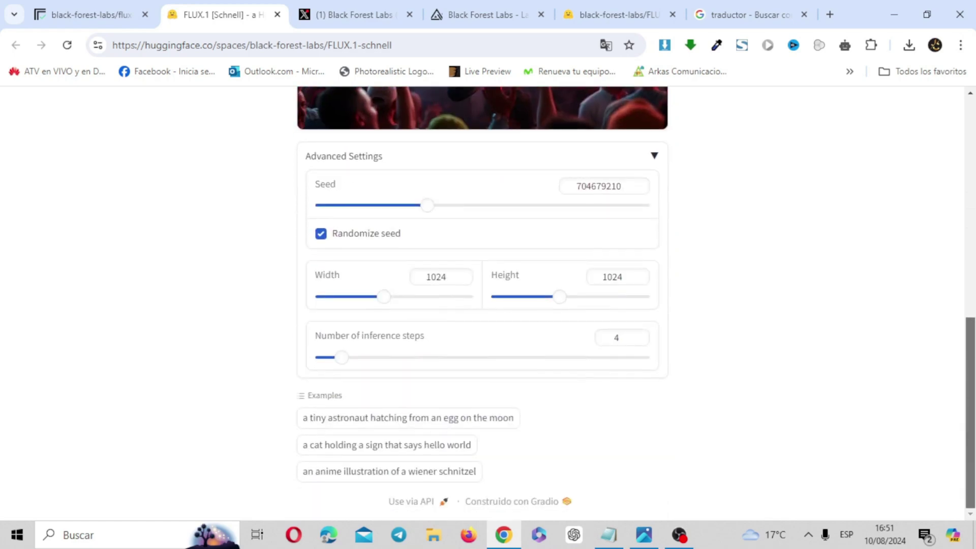
scroll(975, 239, "up", 1)
scroll(619, 400, "up", 5)
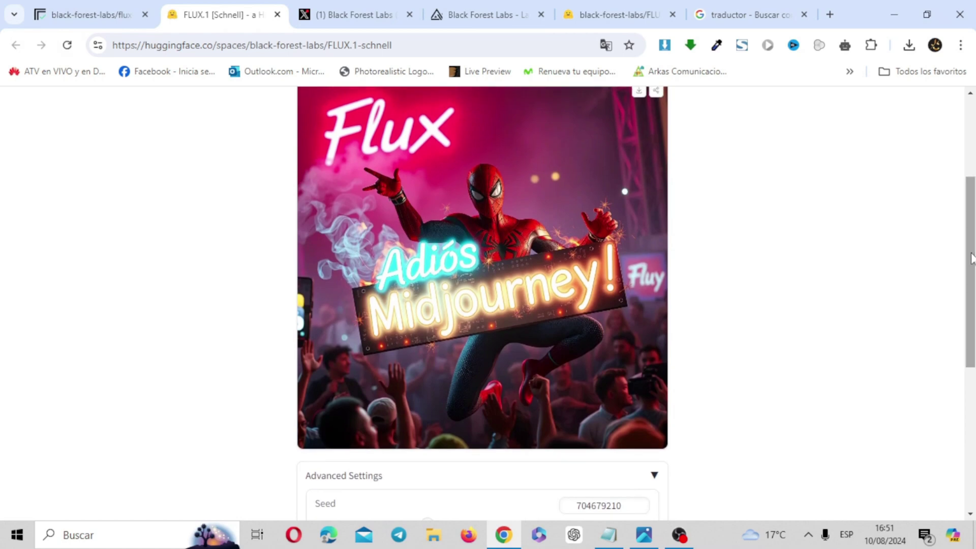
scroll(603, 394, "up", 1)
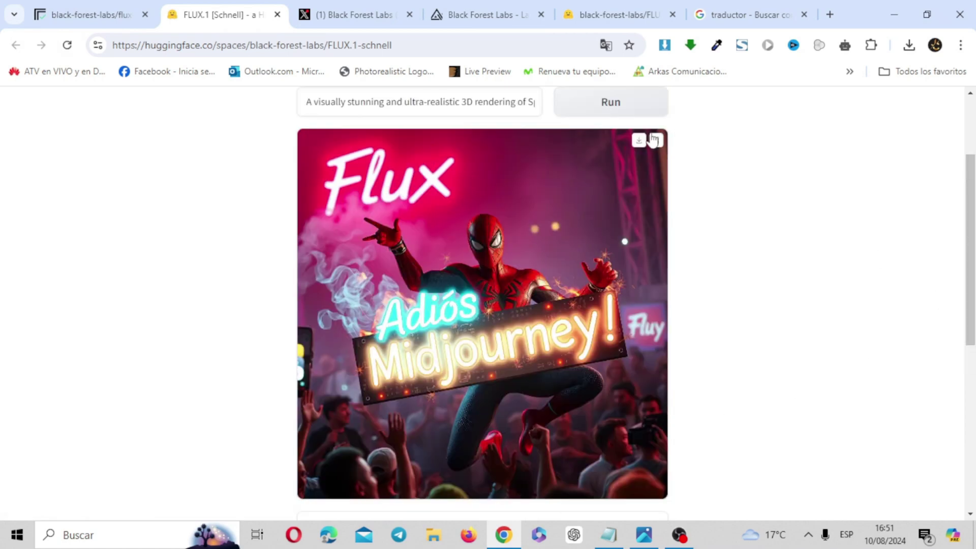
Step: Download the Spider-Man image as image (1).webp and close both Photos viewers
left_click(640, 140)
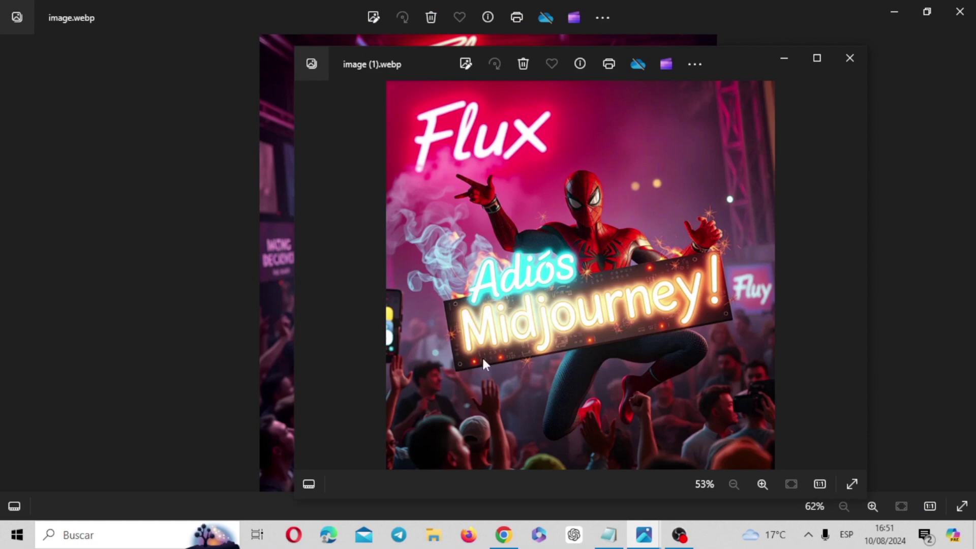
left_click(850, 56)
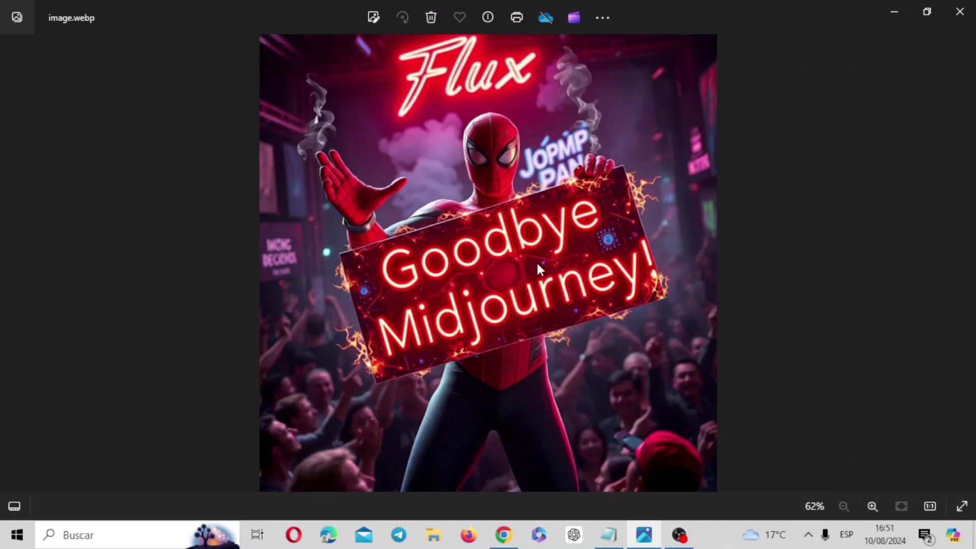
left_click(960, 11)
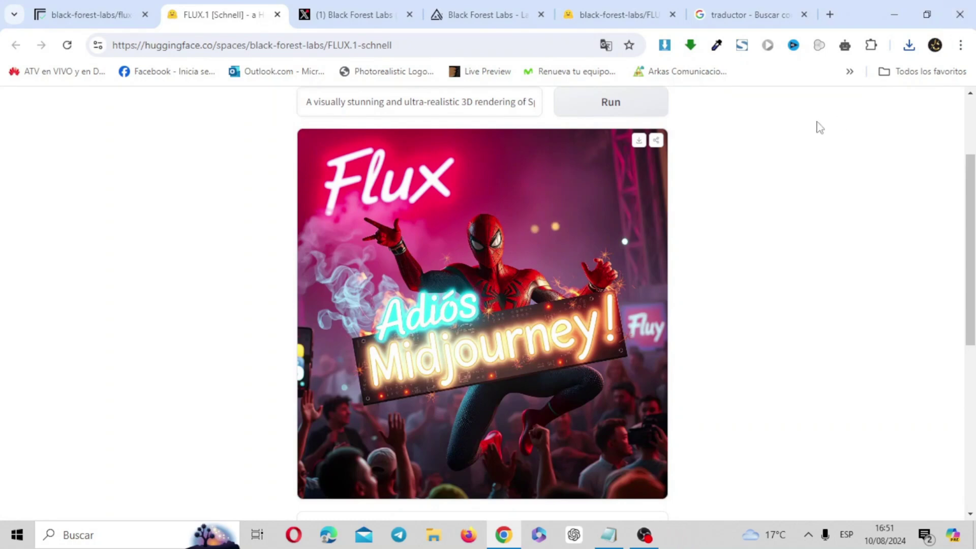
Step: Generate a new Spider-Man variation, download it and open image (2).webp
left_click(620, 106)
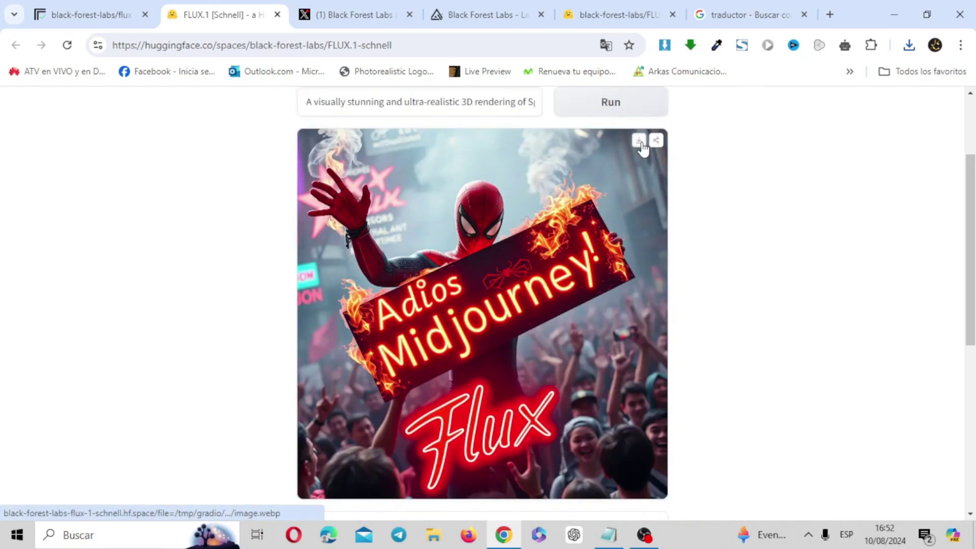
left_click(639, 141)
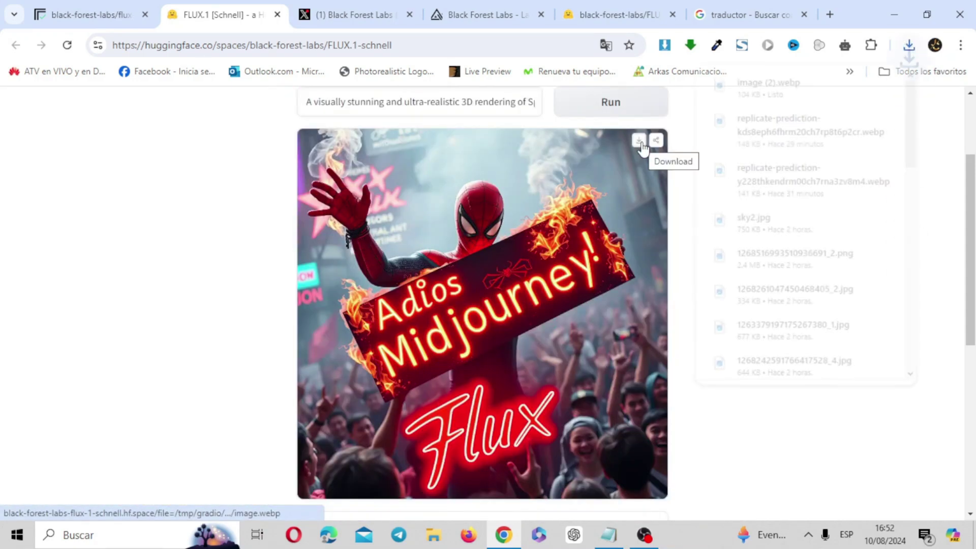
left_click(768, 96)
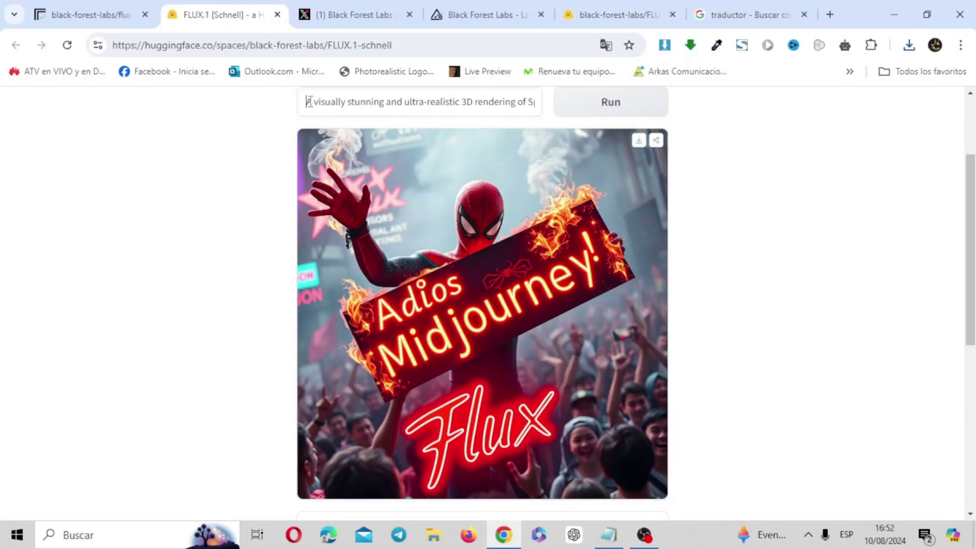
Step: Clear the old prompt and review the neon-green crown 'GRACIAS' prompt in the translator
left_click_drag(308, 102, 769, 113)
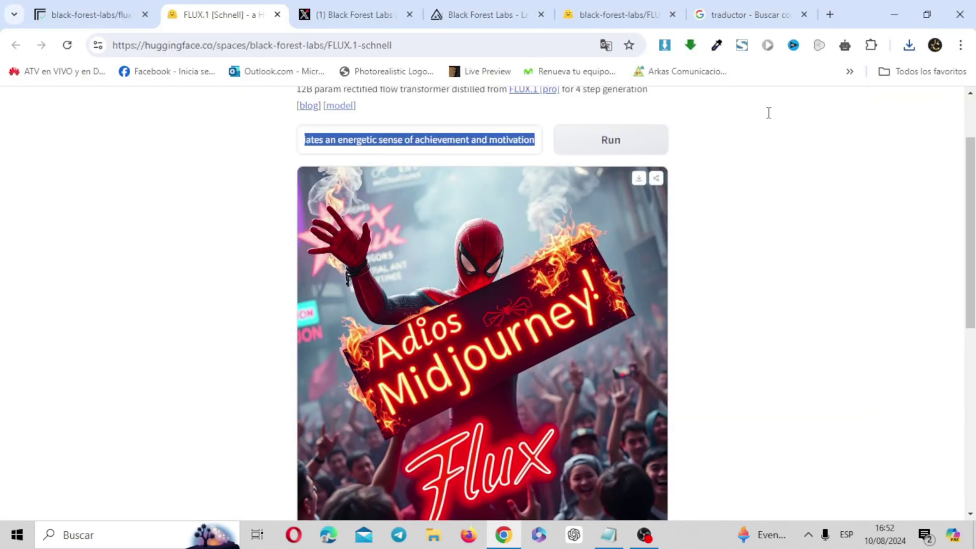
key("BackSpace")
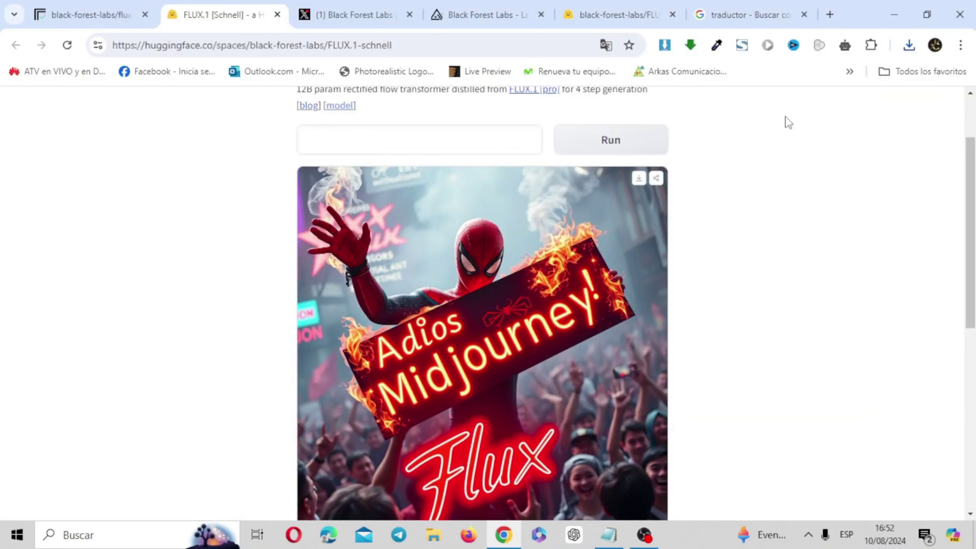
left_click(743, 15)
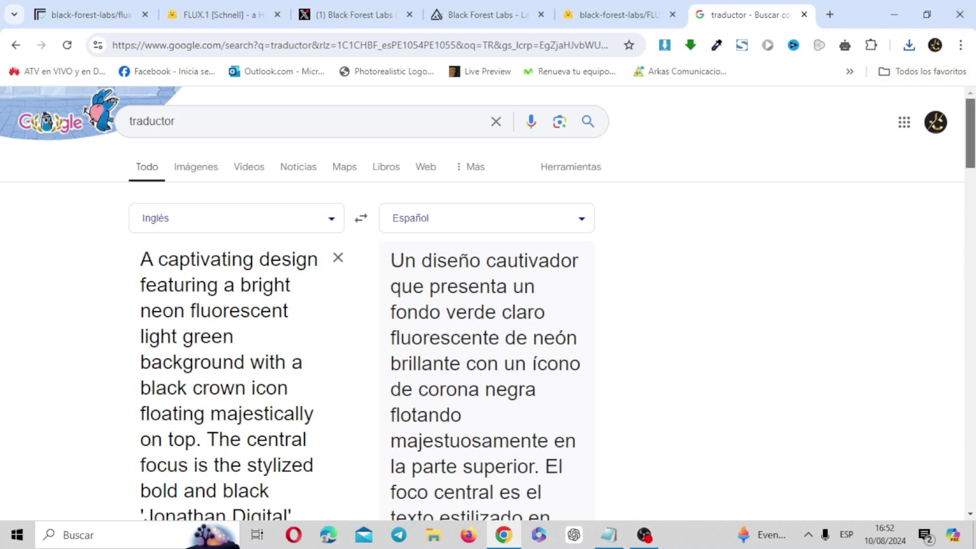
left_click_drag(970, 132, 962, 73)
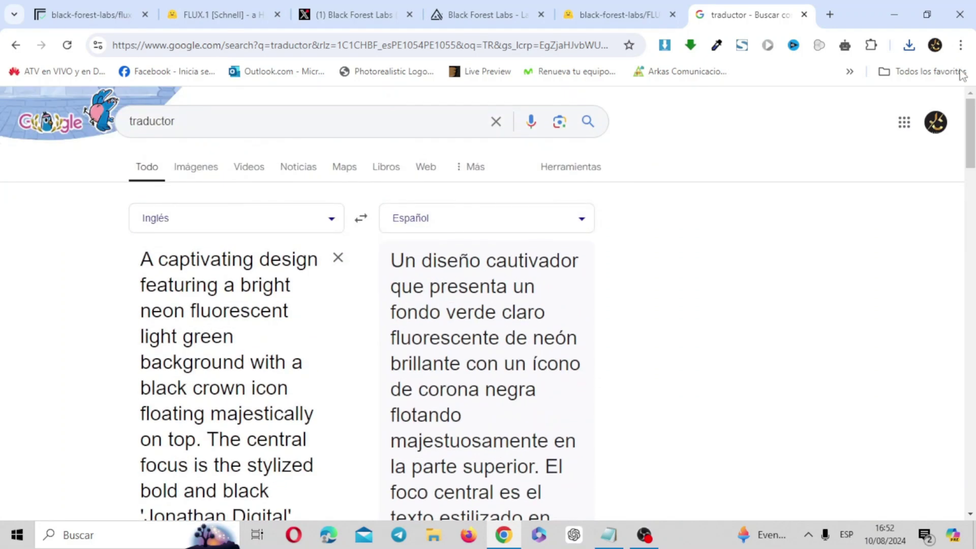
left_click(235, 6)
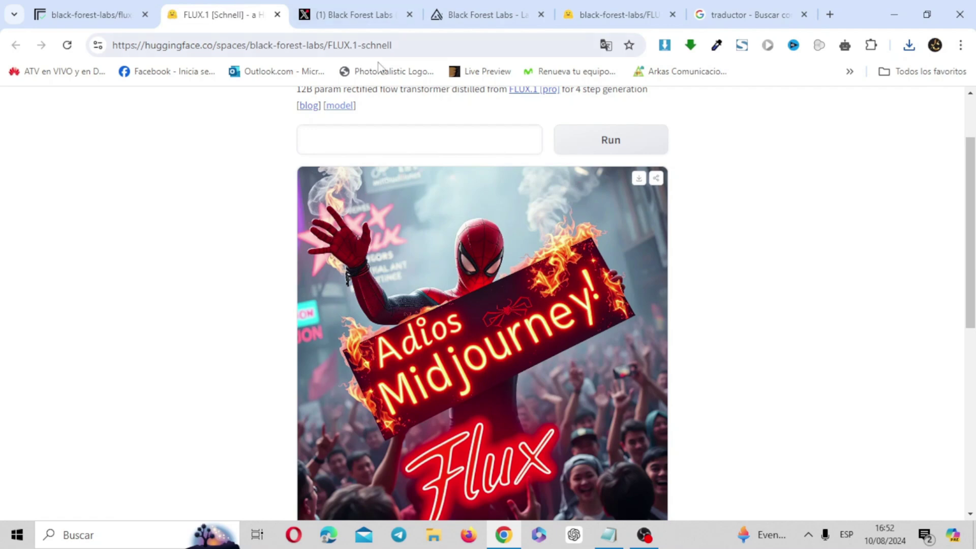
Step: Paste the neon-green crown 'GRACIAS' design prompt and generate the image
key("ctrl+v")
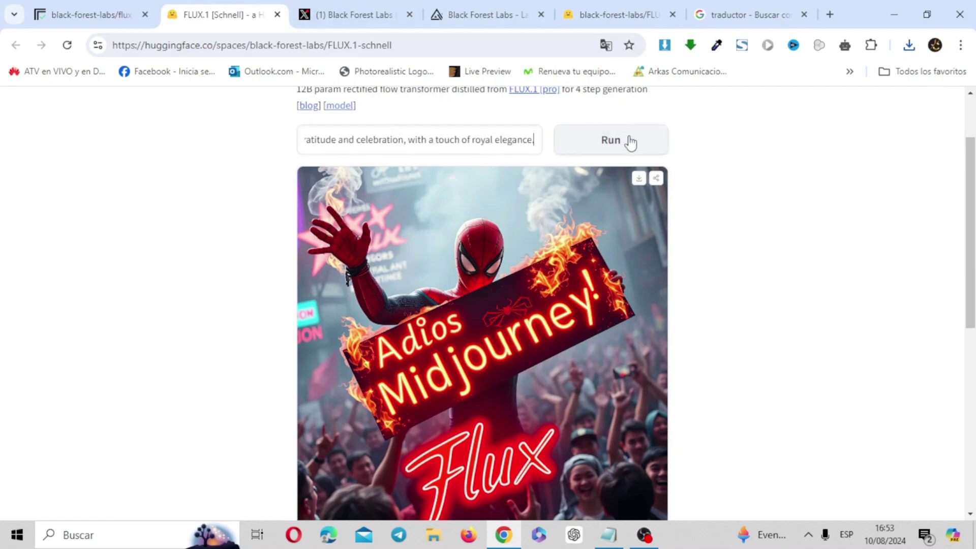
left_click(610, 140)
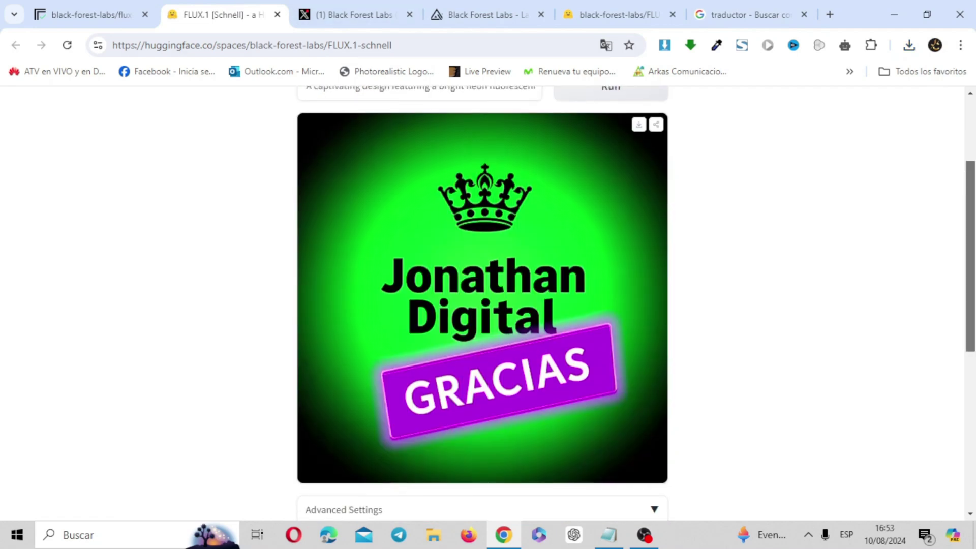
scroll(610, 305, "up", 1)
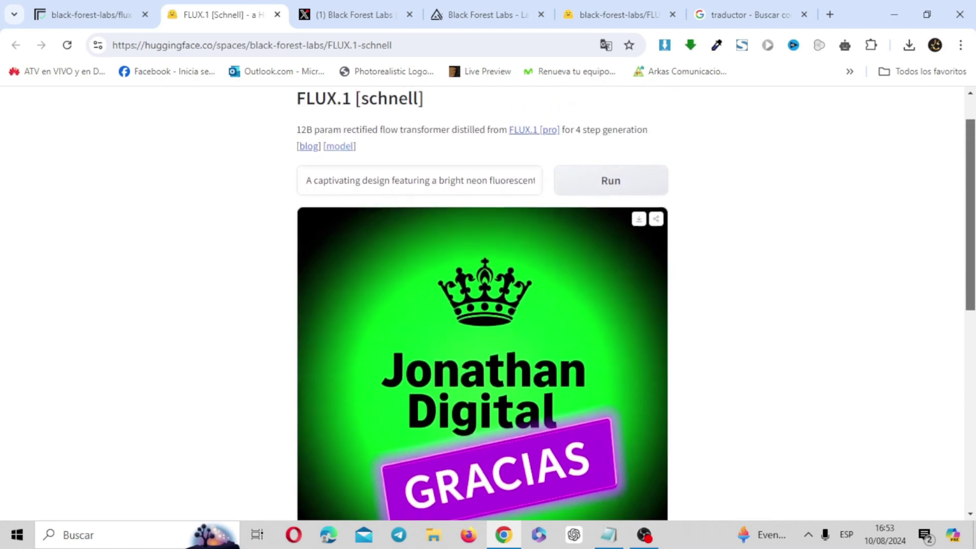
scroll(483, 305, "down", 1)
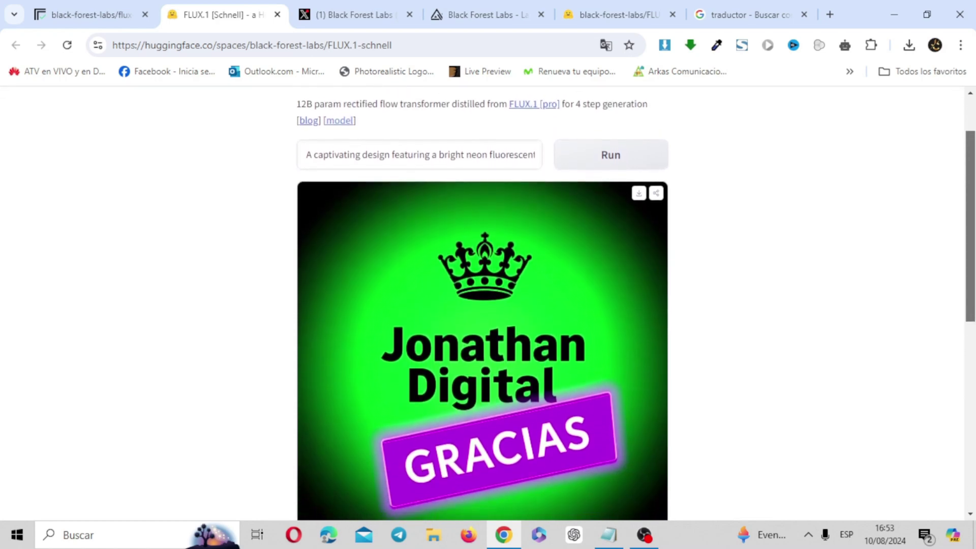
scroll(484, 306, "down", 2)
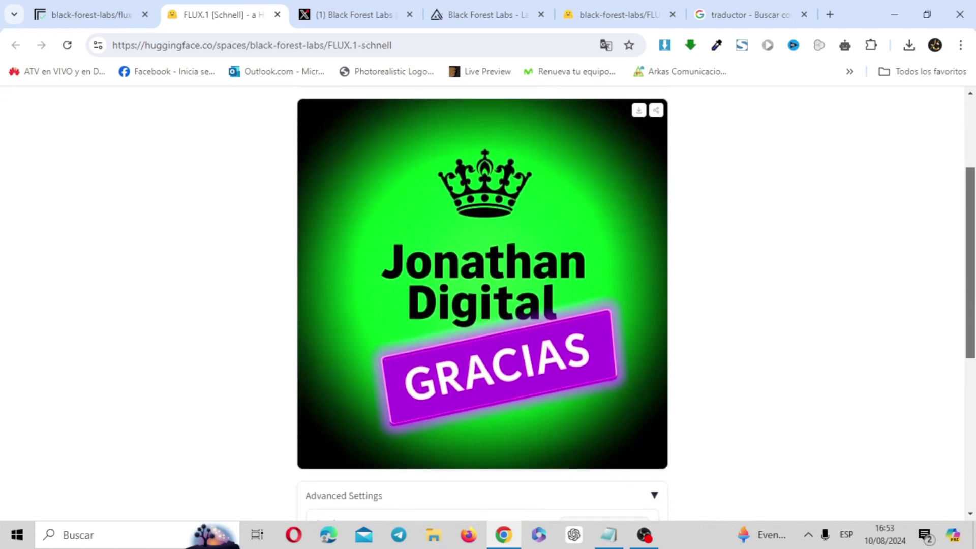
scroll(483, 305, "down", 1)
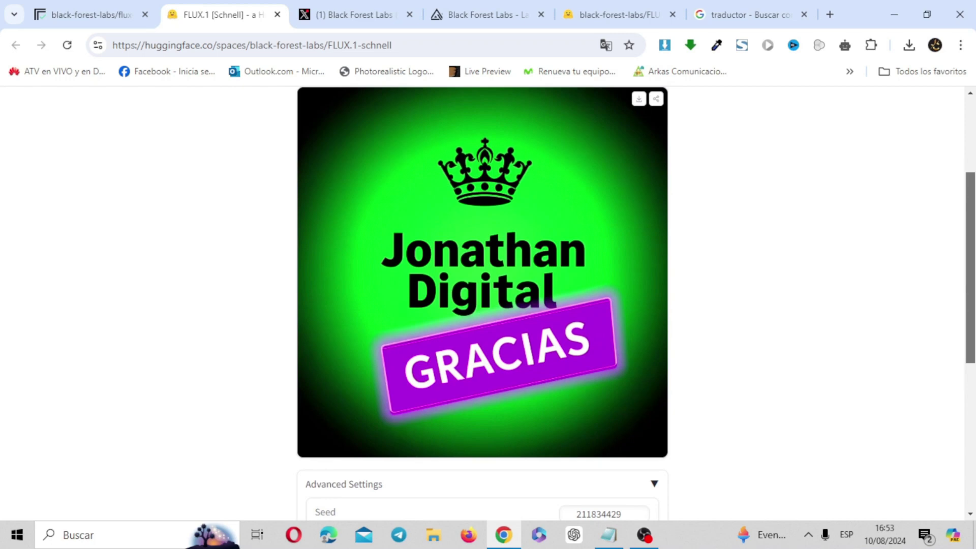
scroll(683, 134, "up", 1)
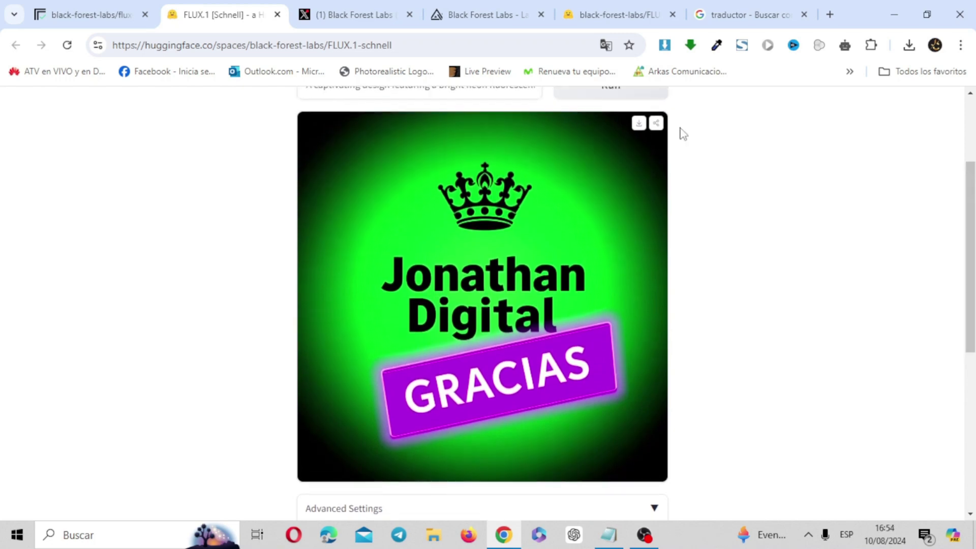
Step: Download the crown design as image (3).webp, view it in Photos, then close it
left_click(639, 123)
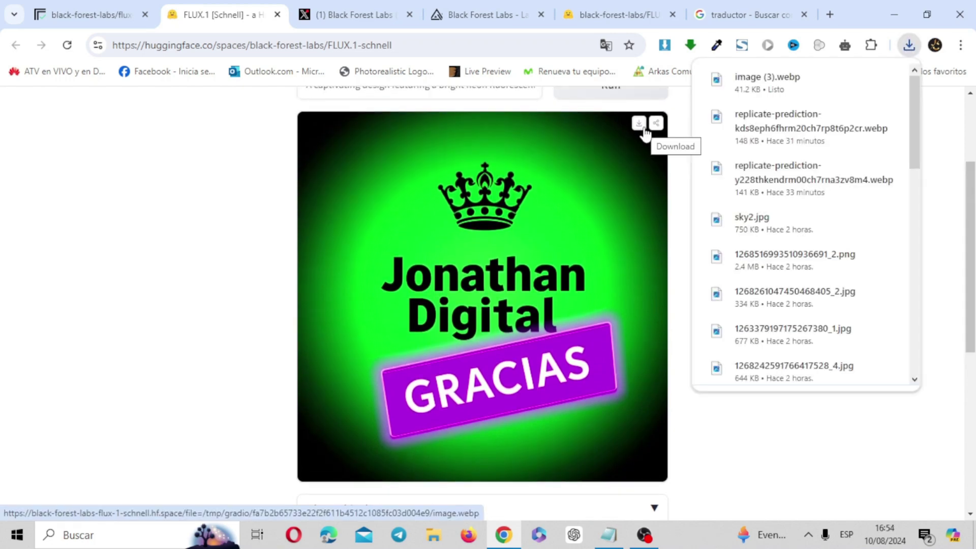
left_click(773, 84)
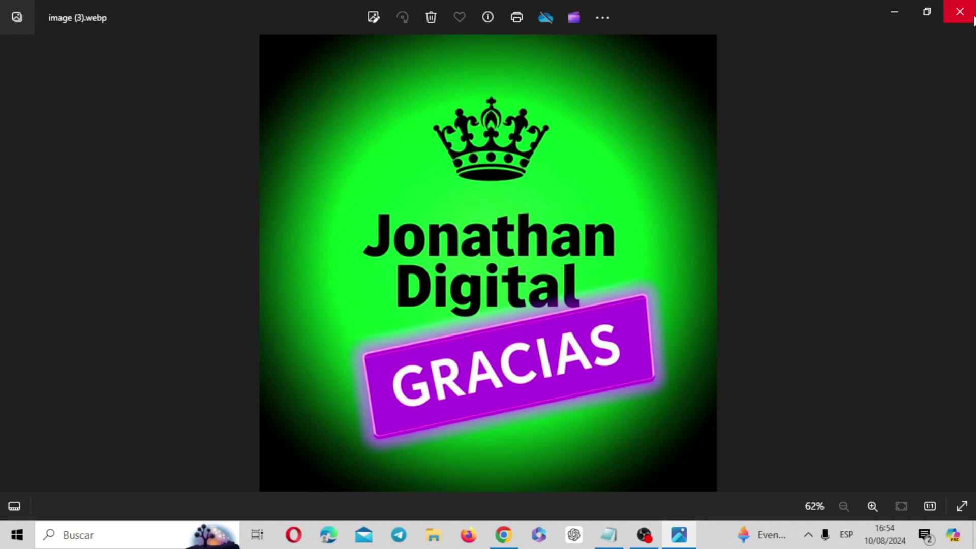
left_click(960, 12)
scroll(563, 255, "up", 3)
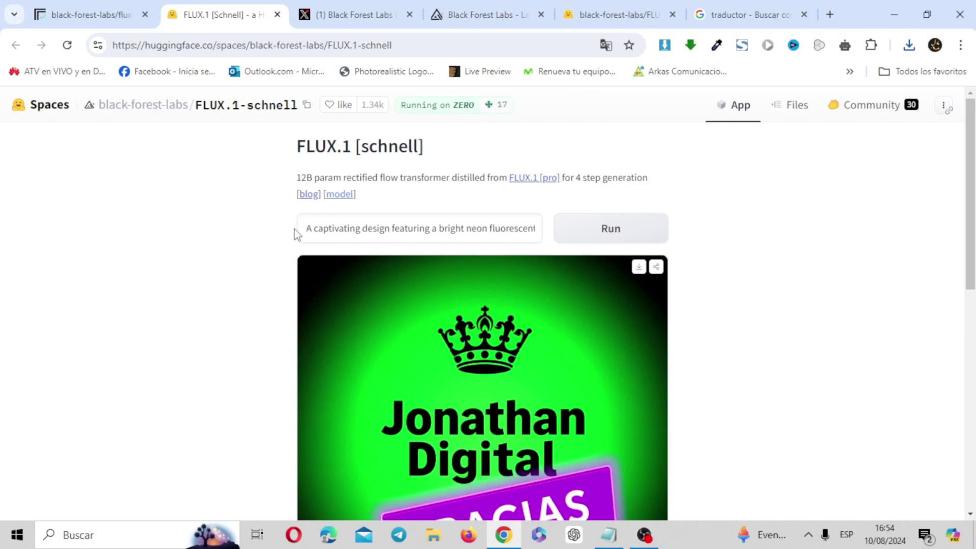
Step: Replace the crown prompt with the pop-art crowned lion prompt and generate the image
left_click_drag(304, 229, 752, 208)
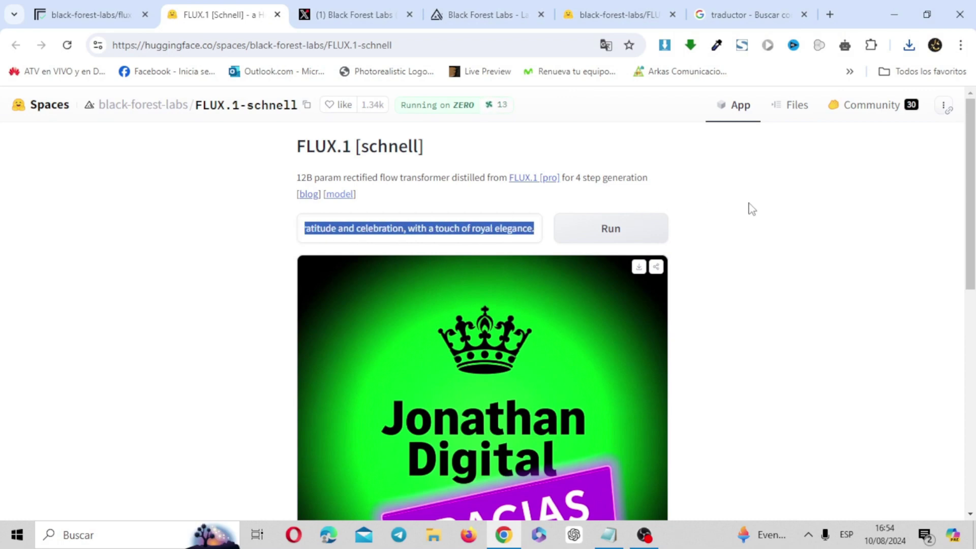
key("BackSpace")
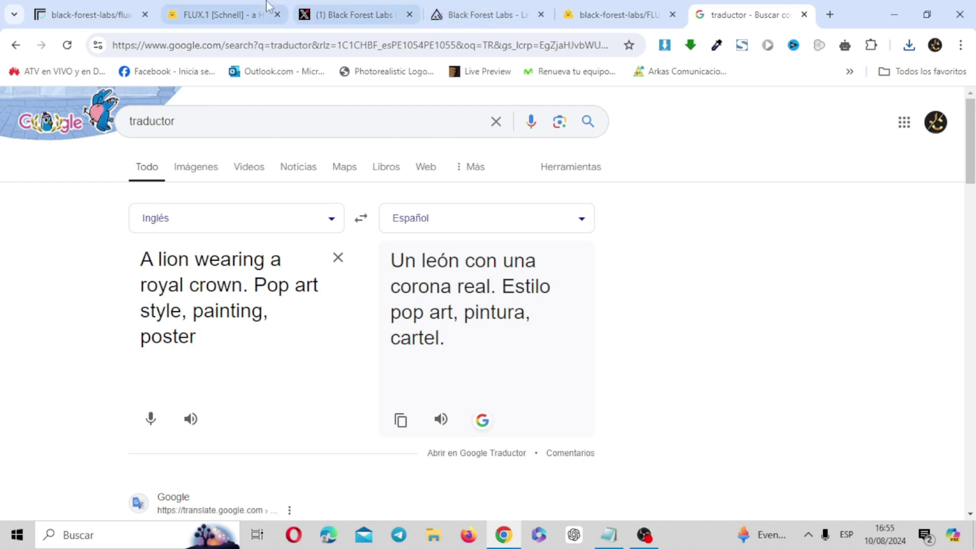
left_click(242, 8)
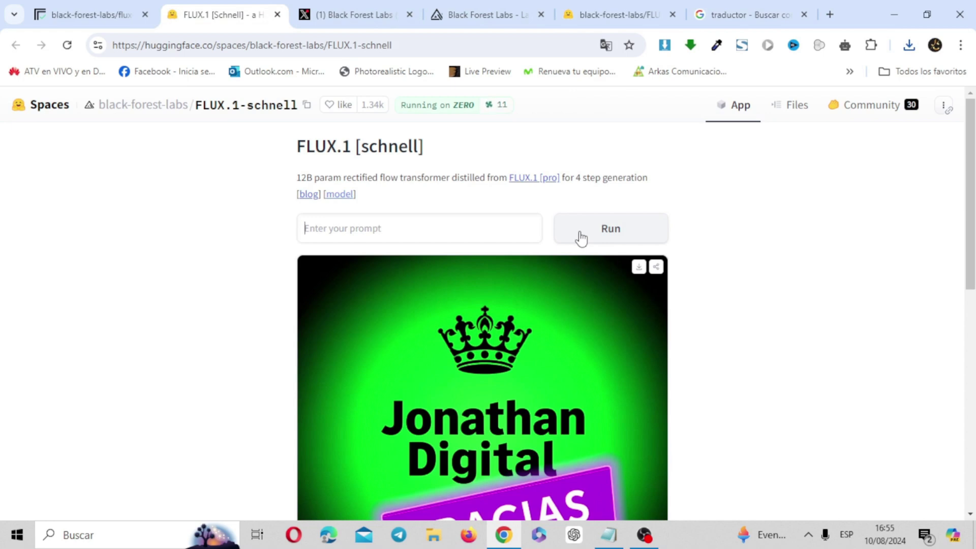
key("ctrl+v")
left_click(625, 234)
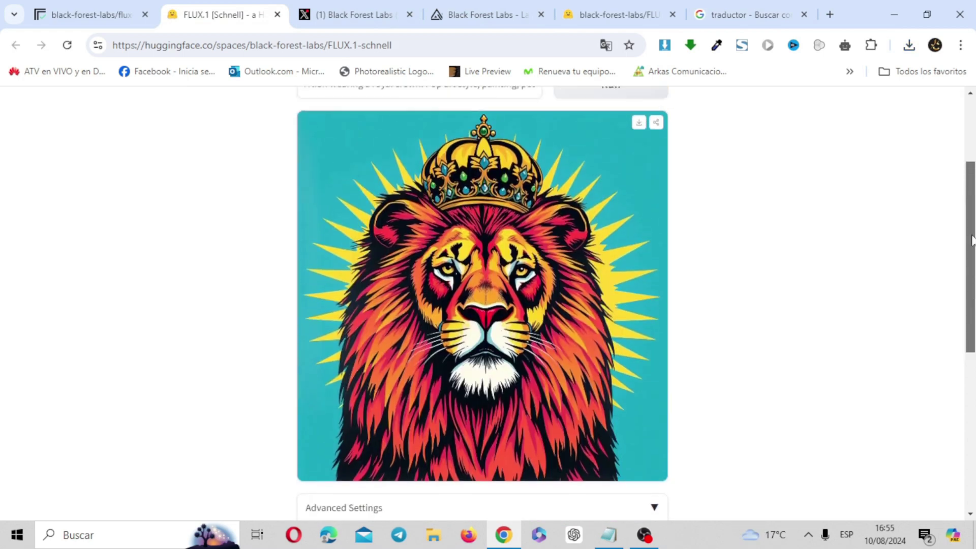
mouse_move(973, 245)
left_mouse_down()
mouse_move(974, 225)
mouse_move(974, 260)
mouse_move(972, 225)
mouse_move(972, 235)
left_mouse_up()
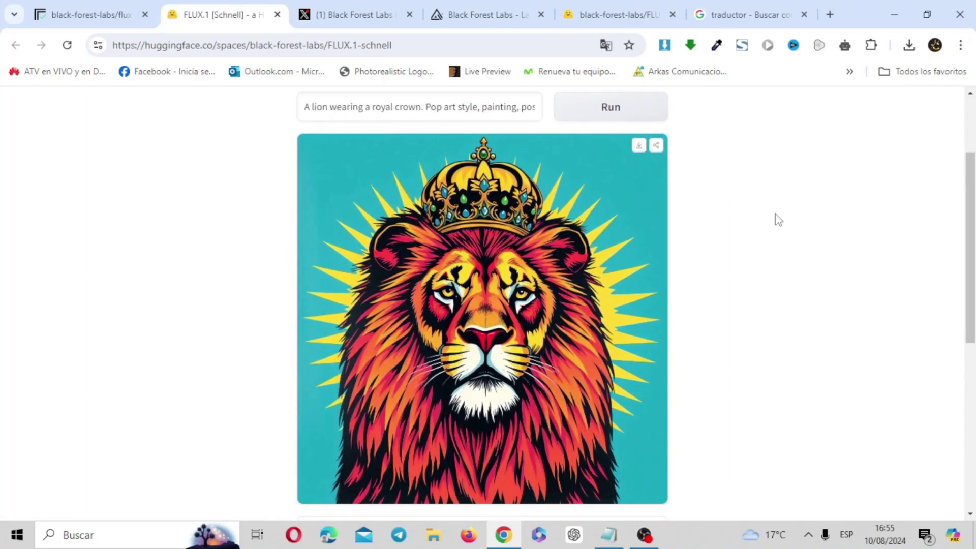
Step: Download the lion as image (4).webp, view it in Photos, then empty the prompt box
left_click(640, 146)
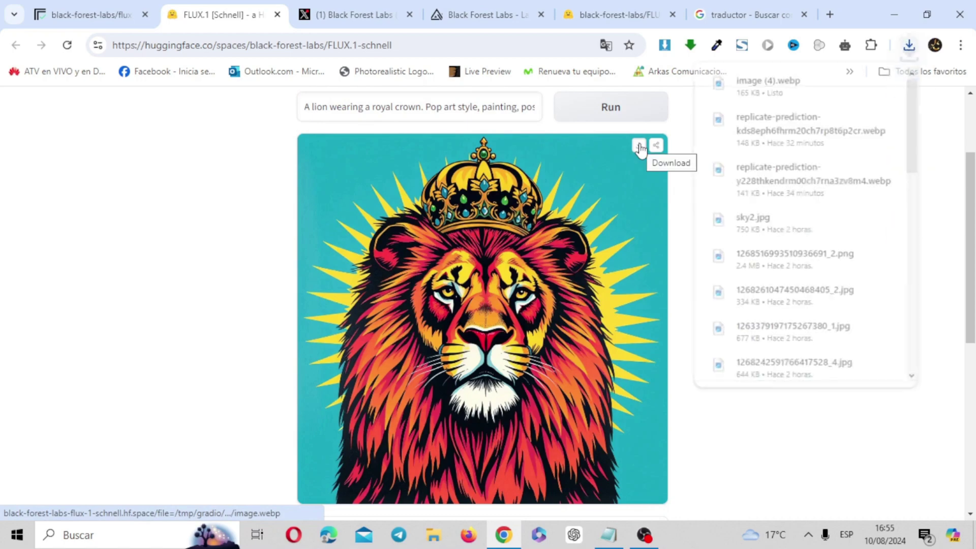
left_click(758, 93)
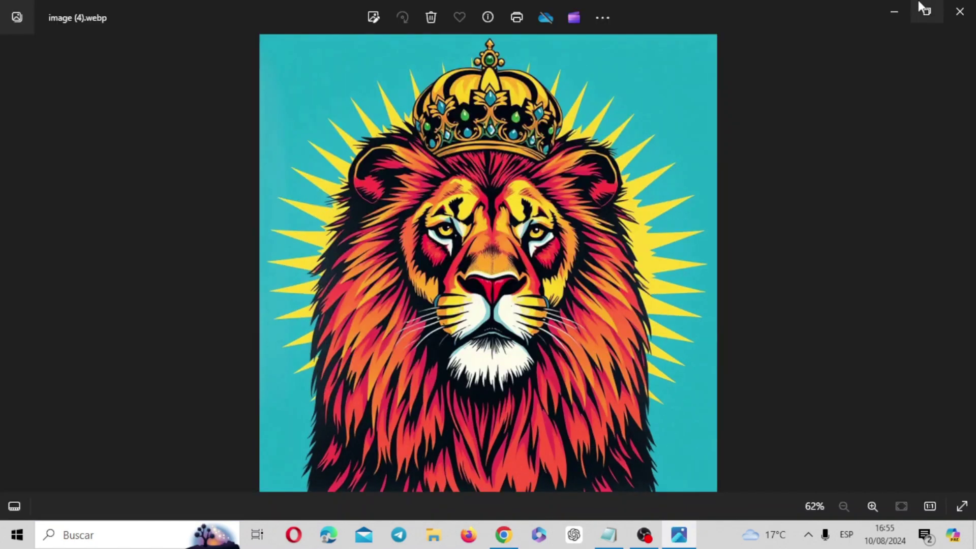
left_click(959, 9)
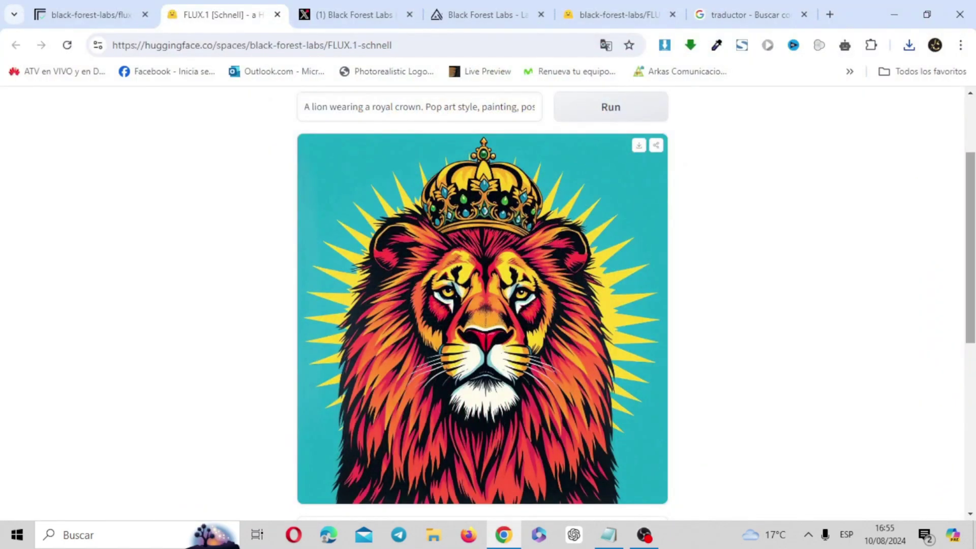
scroll(802, 178, "up", 2)
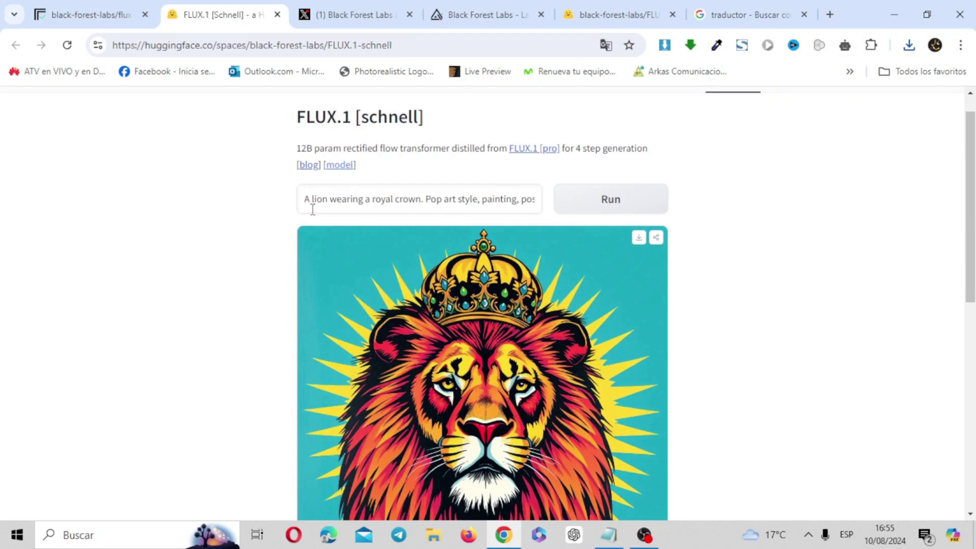
key("ctrl+a")
key("BackSpace")
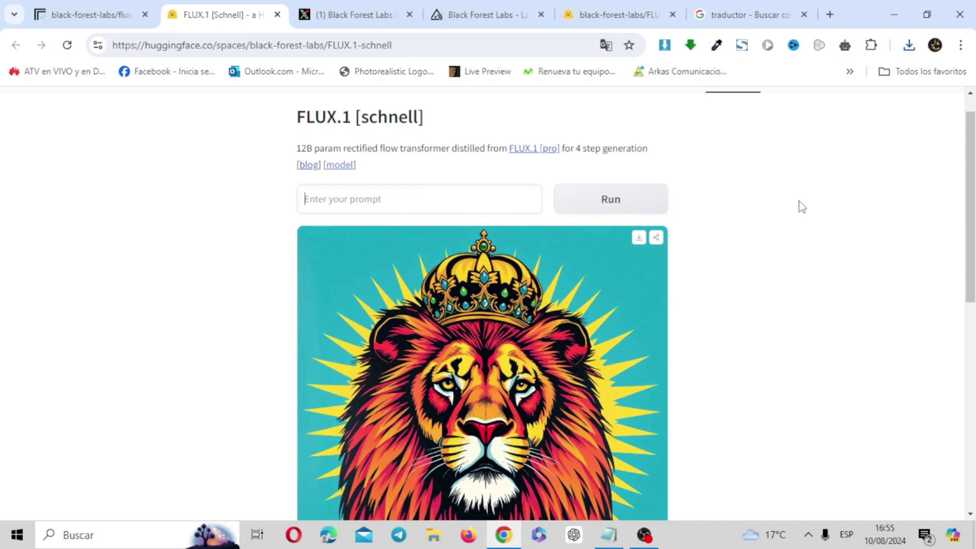
Step: Take the translated graffiti-artist 'Suma Skills' prompt from the translator and go back to the FLUX.1 Space
right_click(504, 202)
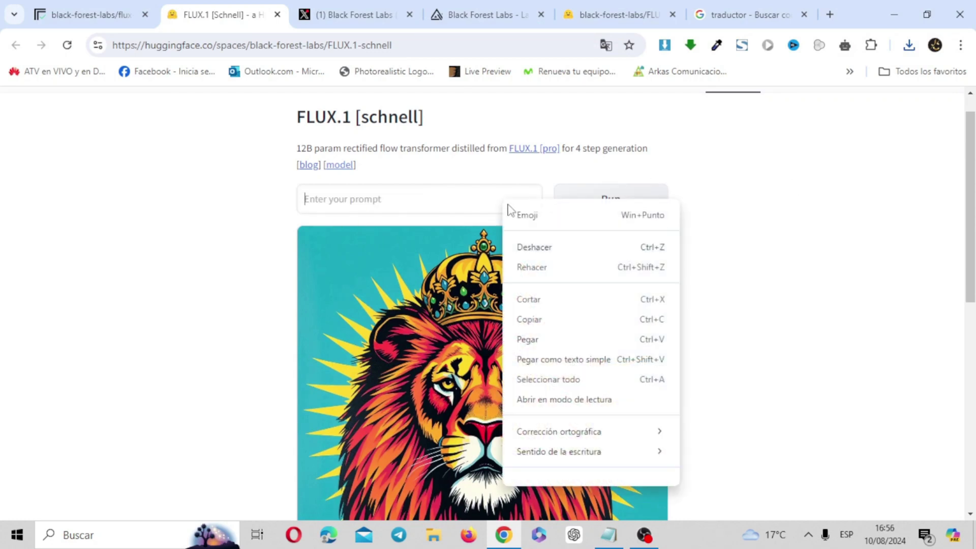
left_click(550, 339)
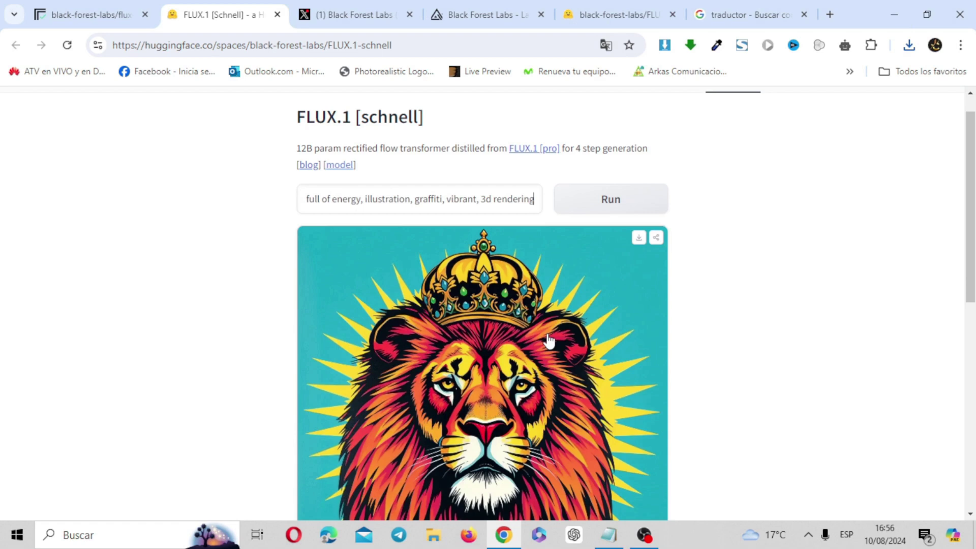
key("ctrl+9")
scroll(488, 305, "up", 5)
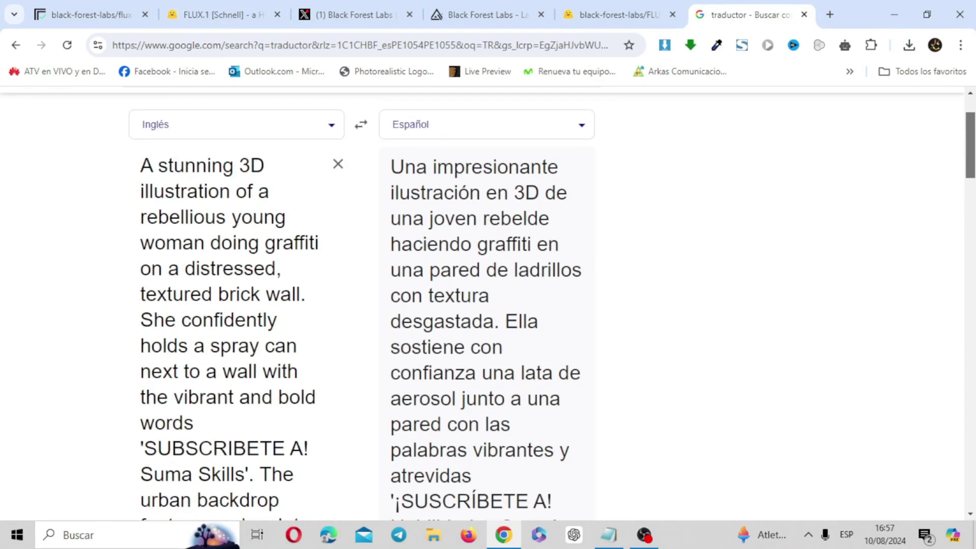
scroll(489, 305, "down", 3)
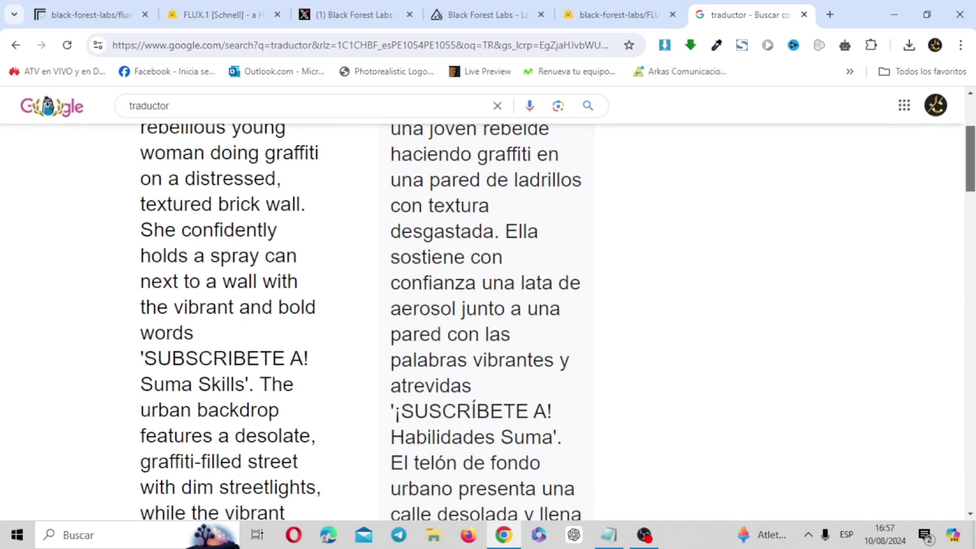
scroll(488, 305, "down", 3)
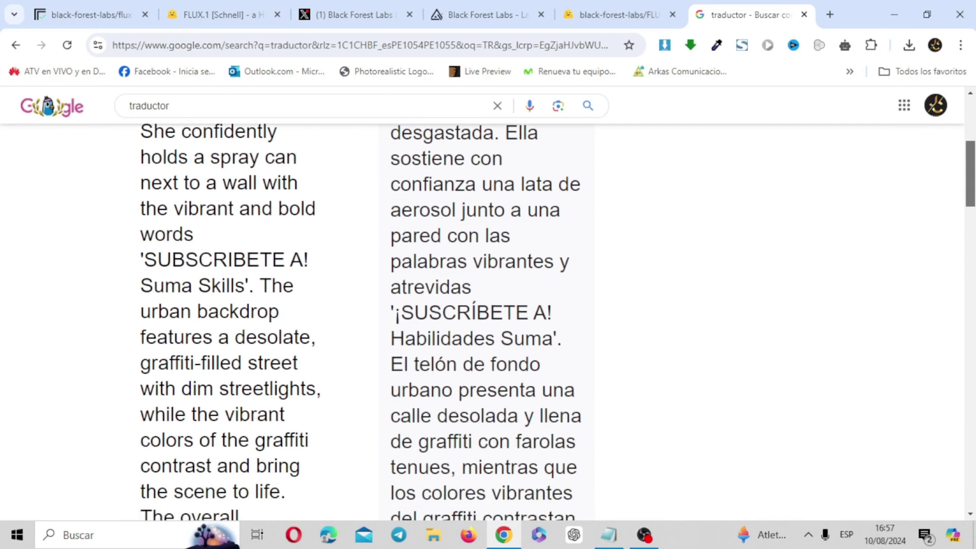
scroll(489, 305, "down", 1)
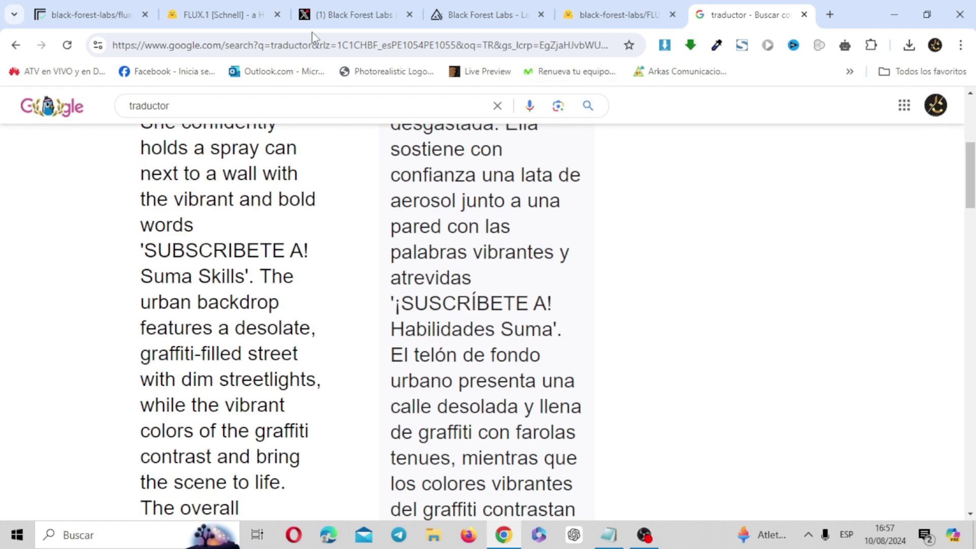
left_click(224, 4)
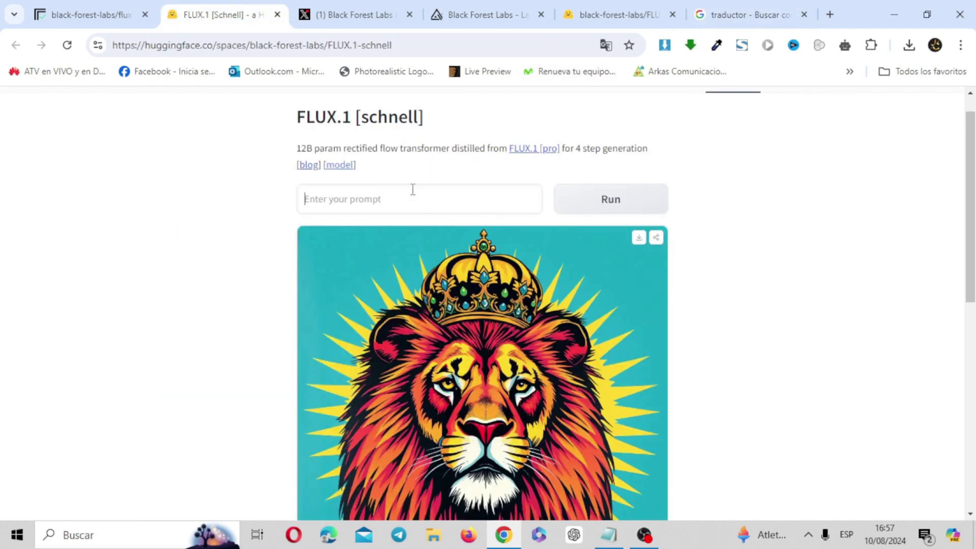
Step: Paste the graffiti-artist 'Suma Skills' prompt and render it as a 1024×1024 image
key("ctrl+v")
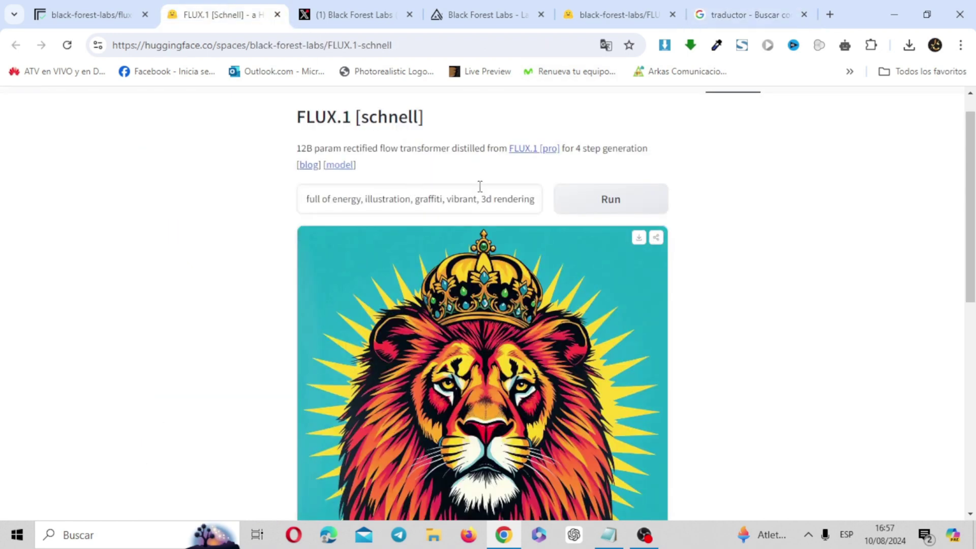
left_click(612, 204)
left_click_drag(972, 214, 973, 253)
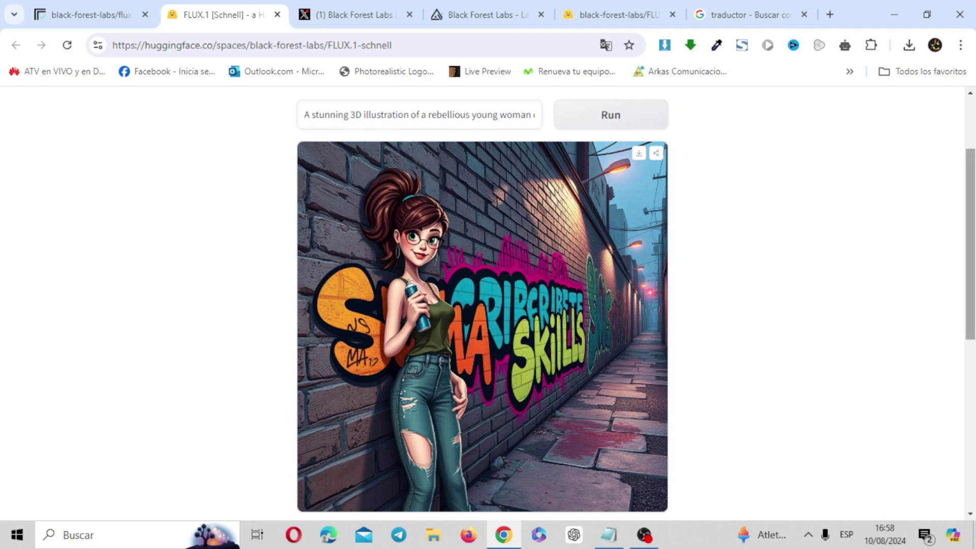
scroll(572, 303, "down", 4)
scroll(642, 124, "up", 6)
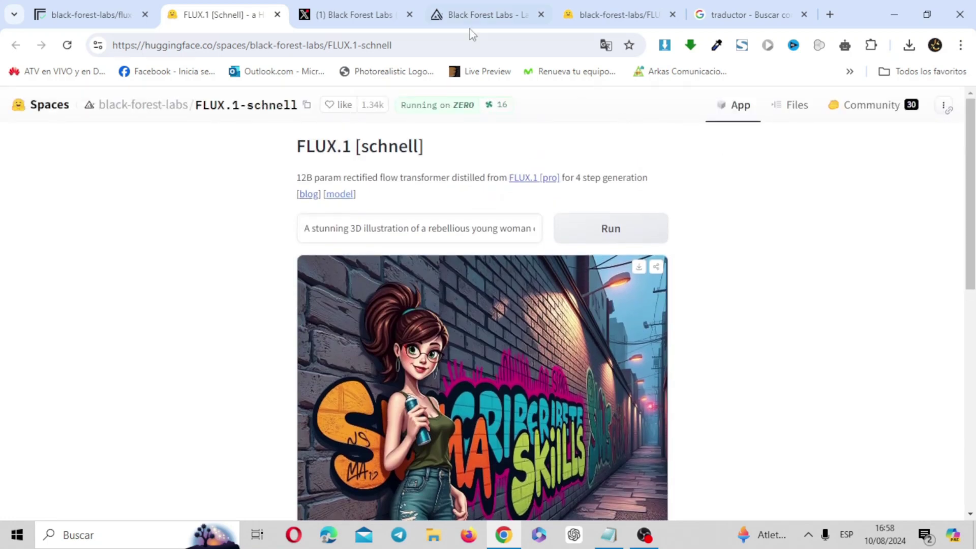
Step: On Replicate, replace the cake prompt with the graffiti-woman prompt and set aspect ratio to 16:9
left_click(89, 11)
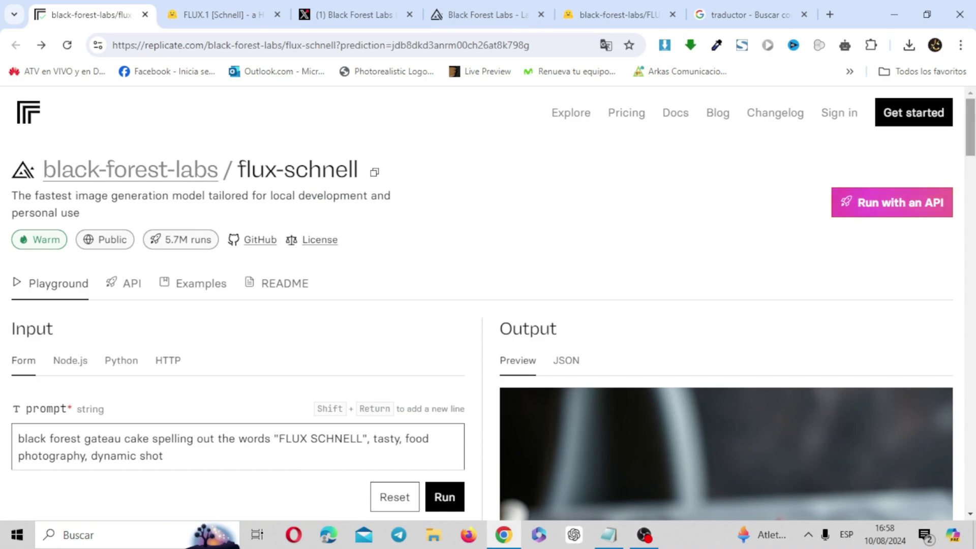
scroll(488, 305, "down", 10)
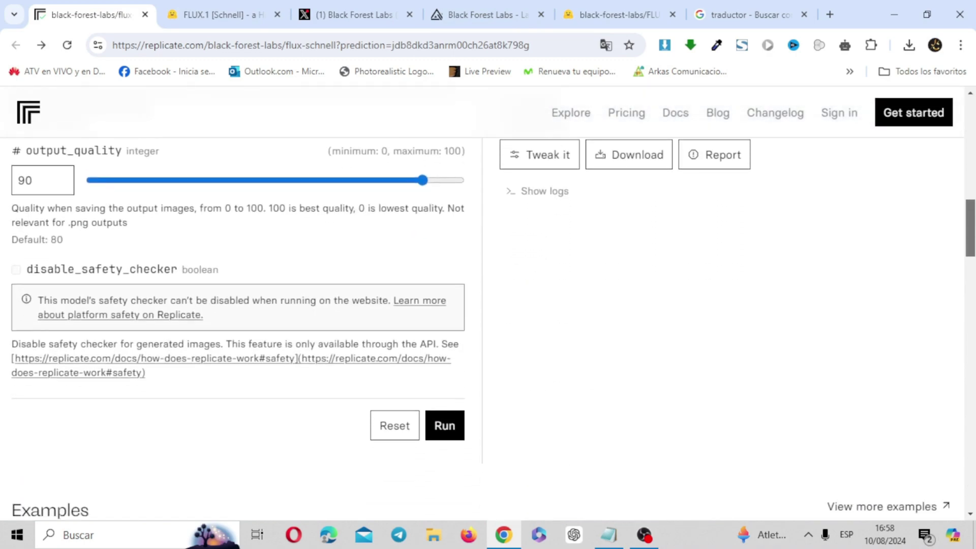
scroll(482, 181, "up", 10)
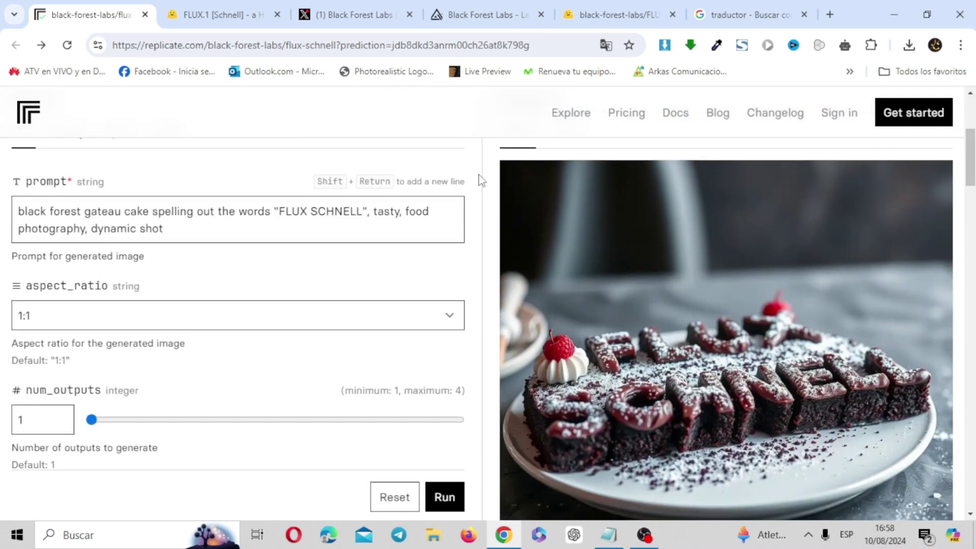
left_click_drag(161, 229, 2, 218)
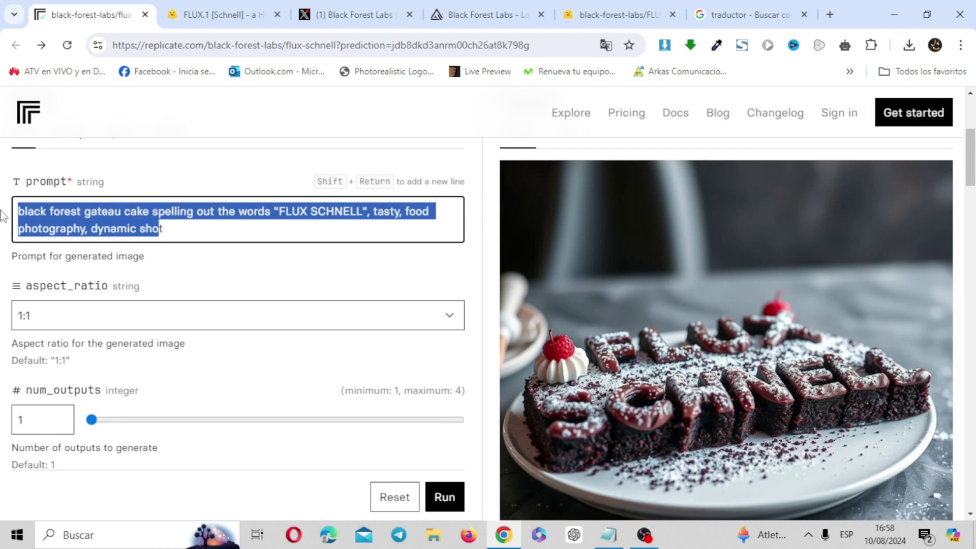
type("A stunning 3D illustration of a rebellious young woman doing graffiti on a distressed, textured brick wall. She confidently holds a spray can next to a wall with the vibrant and bold words 'SUBSCRIBETE A! Suma Skills'. The urban backdrop features a desolate, graffiti-filled street with dim streetlights, while the vibrant colors of the graffiti contrast and bring the scene to life. The overall atmosphere is edgy, street and full of energy, illustration, graffiti, vibrant, 3d rendering")
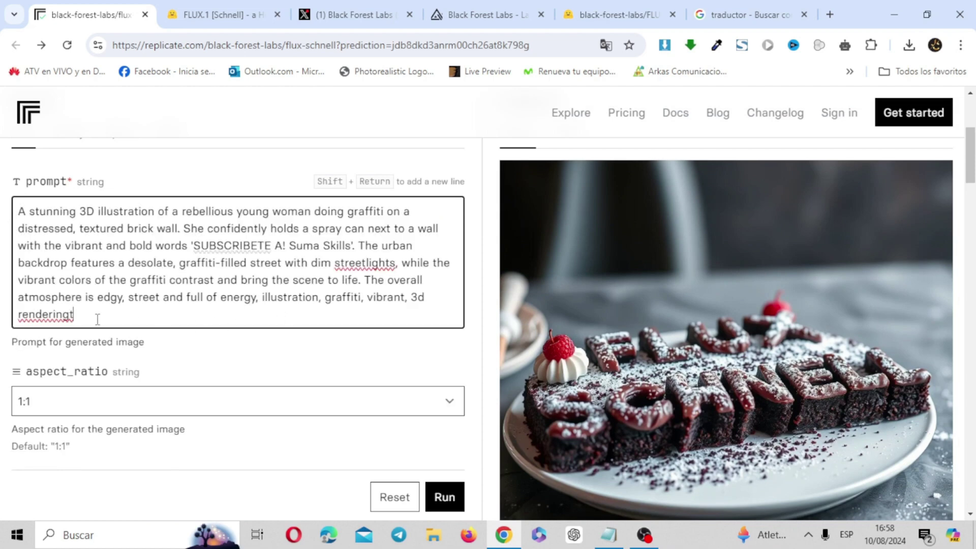
key("BackSpace")
scroll(693, 250, "down", 3)
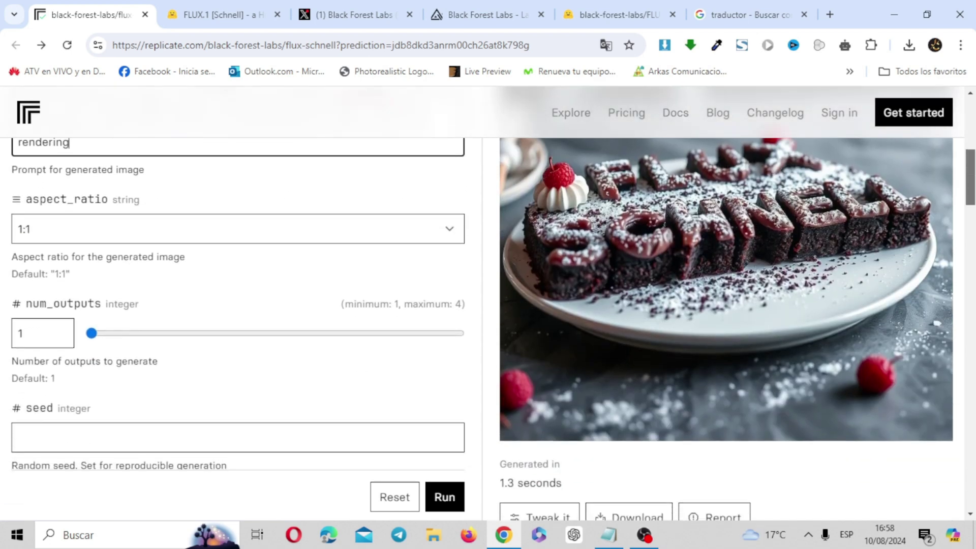
left_click(392, 232)
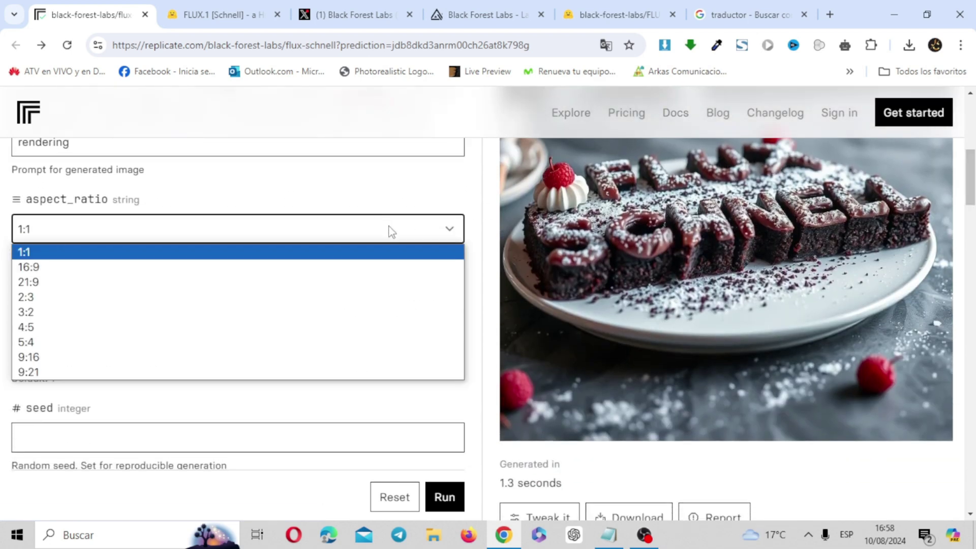
left_click(57, 268)
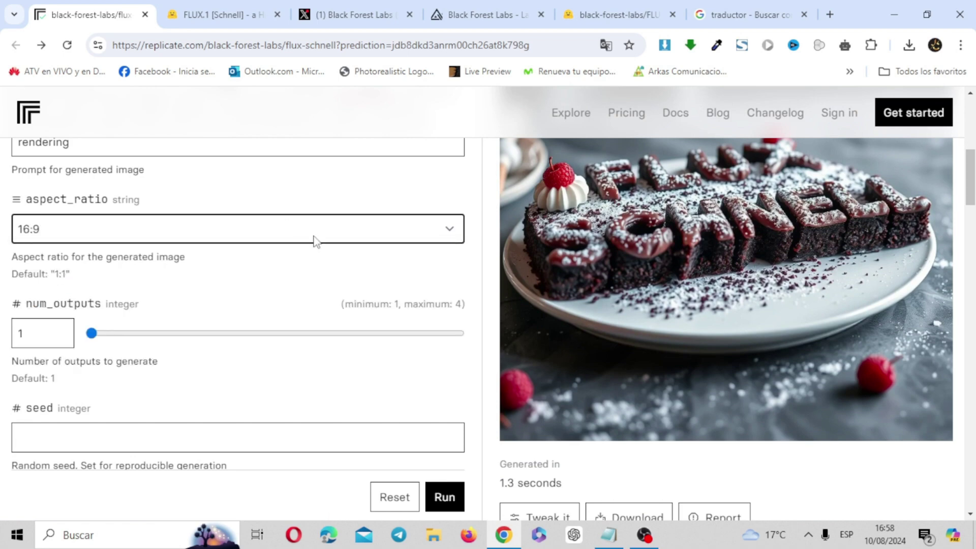
Step: Run the 16:9 graffiti generation, download the .webp result and view it in Photos
left_click(445, 501)
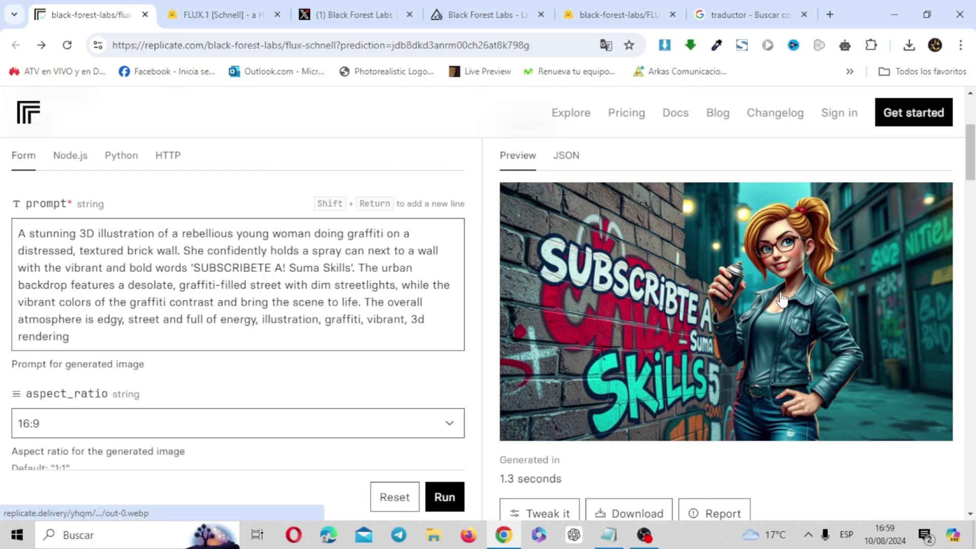
scroll(970, 153, "down", 3)
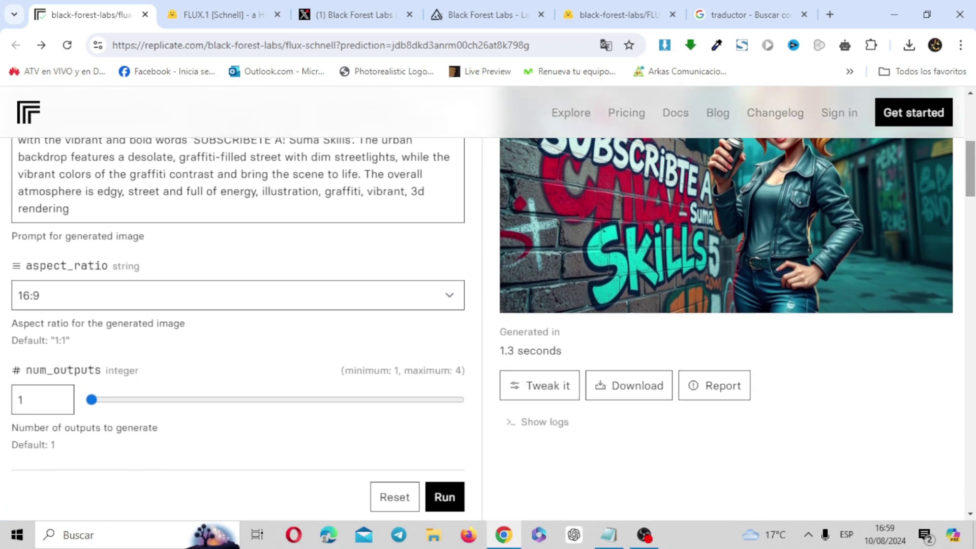
left_click(651, 394)
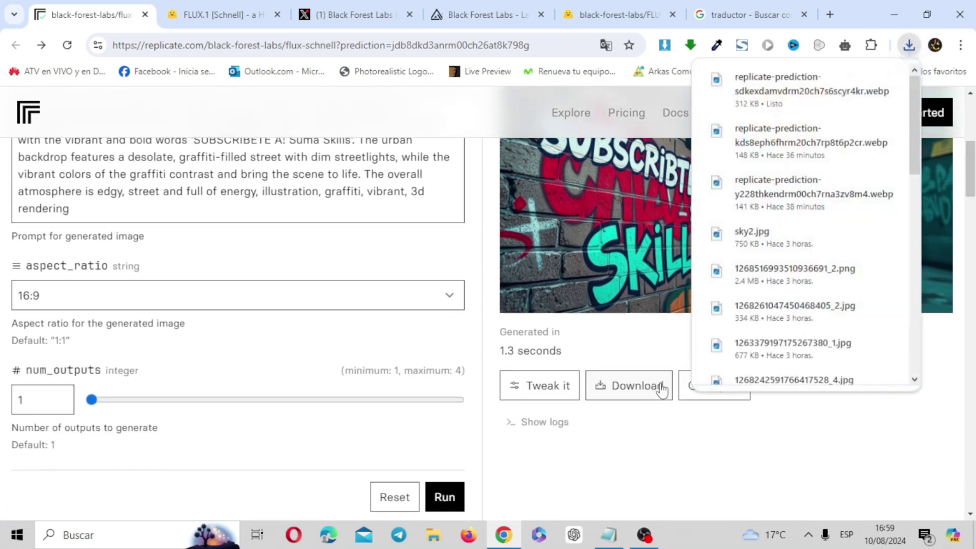
left_click(809, 85)
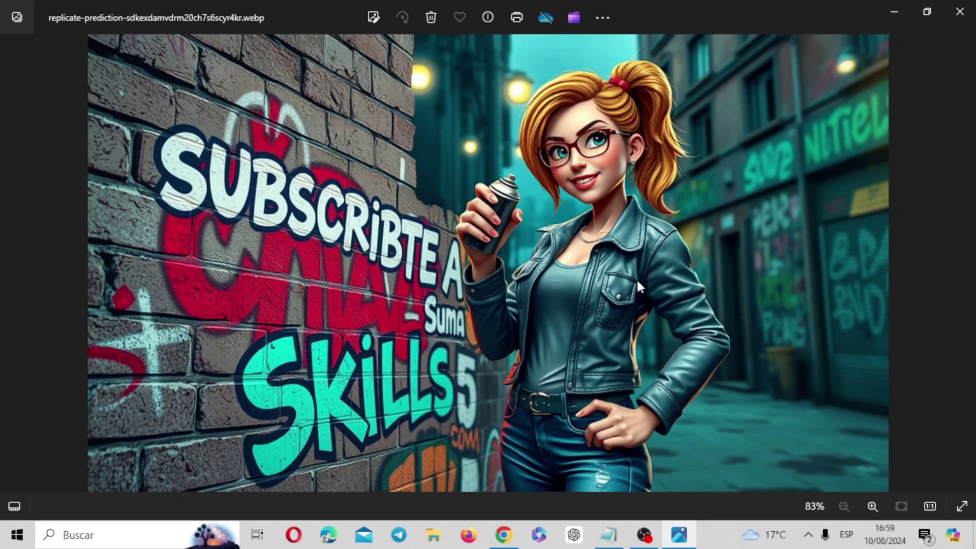
left_click(960, 11)
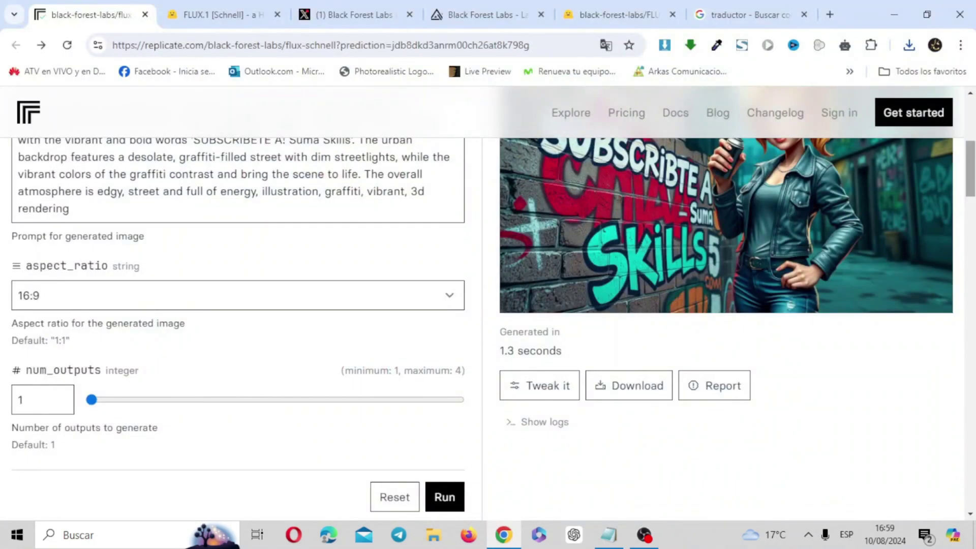
Step: Replace the graffiti prompt with the EL GATO DJ kitten prompt and set aspect ratio to 9:16
left_click_drag(971, 168, 972, 146)
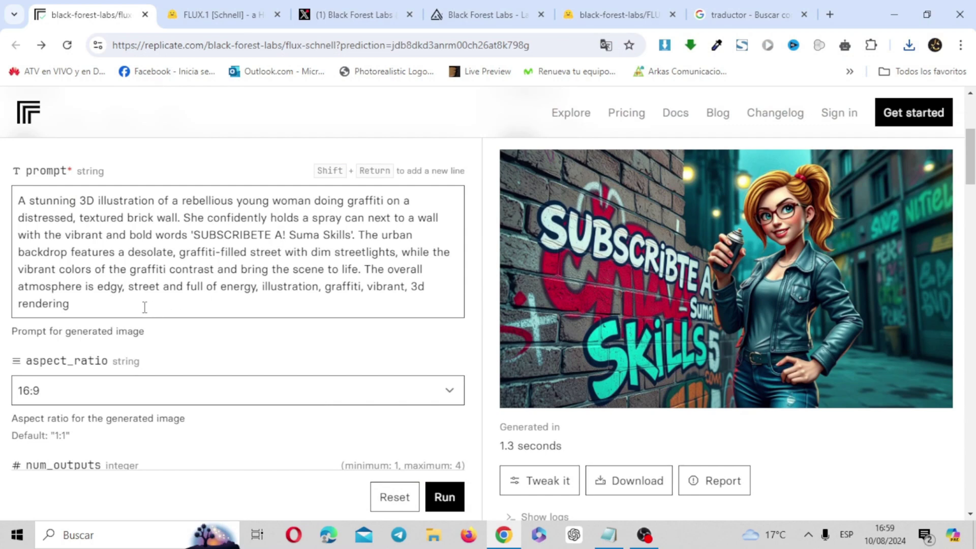
left_click_drag(69, 304, 16, 194)
key("BackSpace")
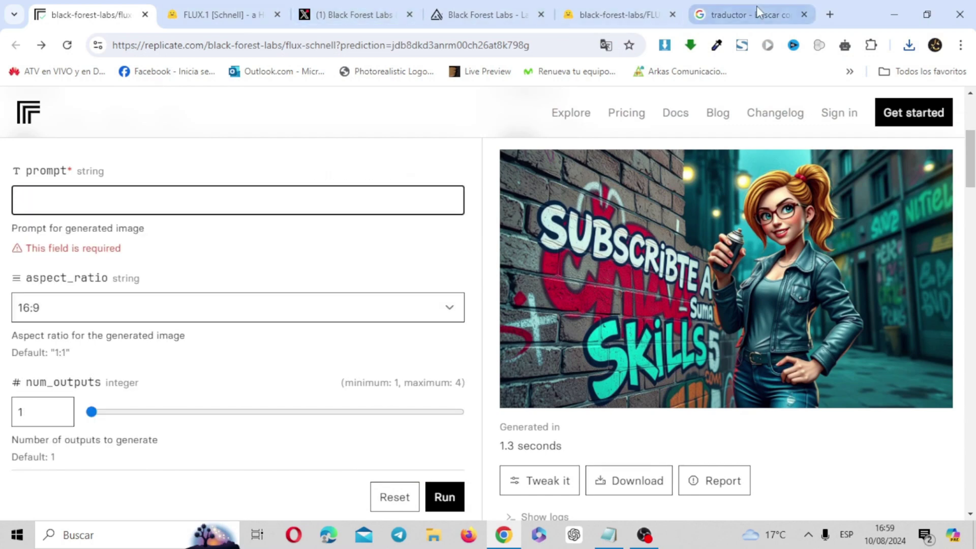
type("Create a striking artwork featuring intricate detailed wireless headphones, wearing the headphones is a super cute humanoid kitten, the kitten with its expressive eye's and large pupils, its fur is rendered in a captivating detail. The kitten is captured in an energetic dance pose. The background showcases a neon rainbow color graphic equaliser. Typography at the bottom reads \"EL GATO DJ\" written in bold electric adorned letters., typography, vibrant, portrait photography, anime")
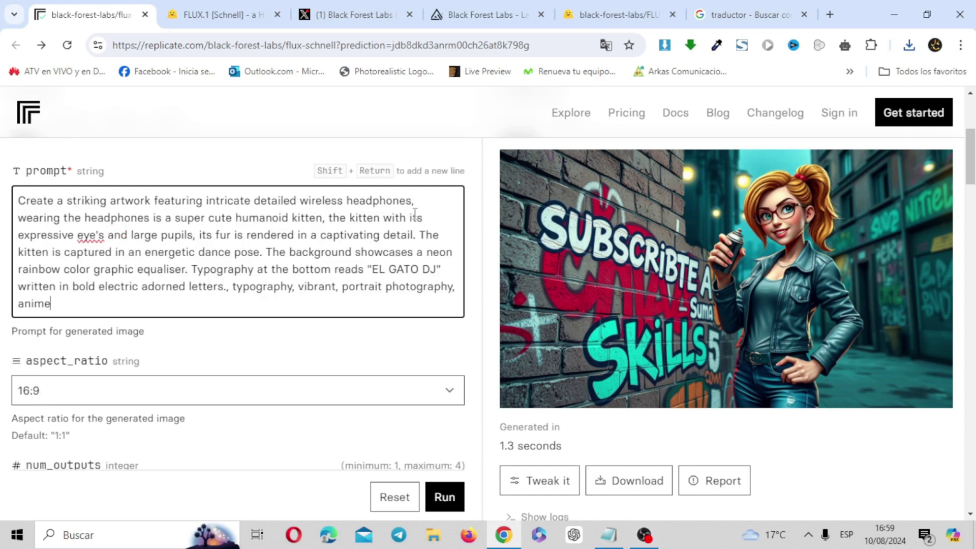
left_click(401, 380)
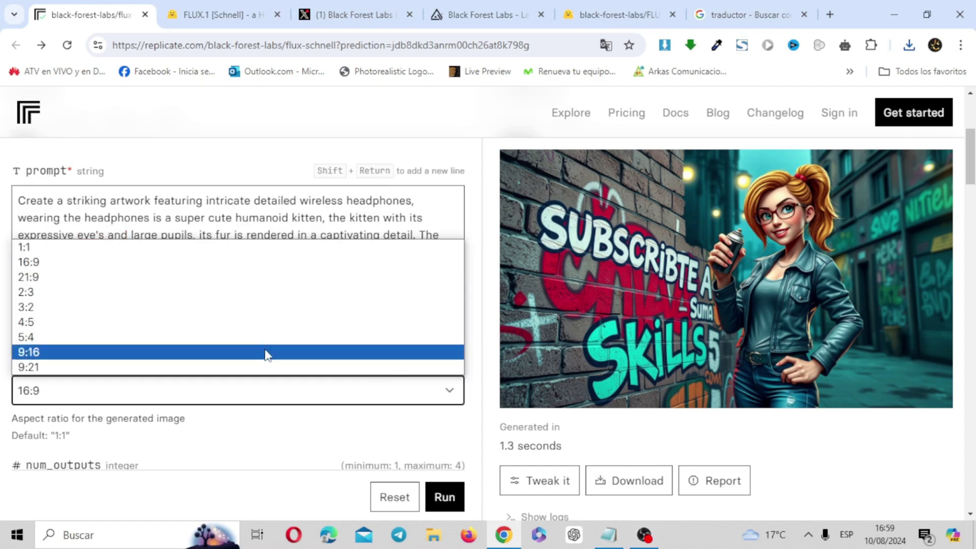
left_click(266, 353)
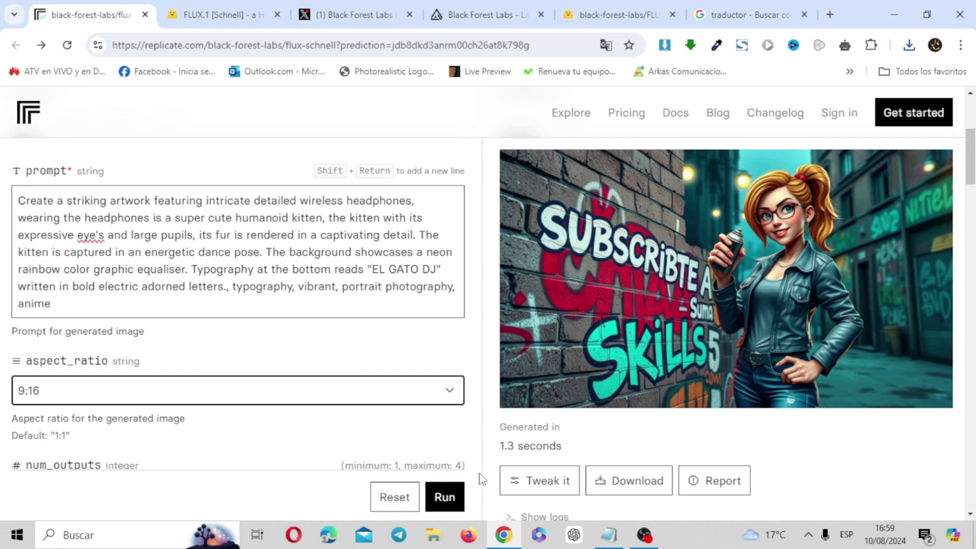
Step: Generate the portrait kitten DJ image, download and view it, then start another generation
left_click(449, 498)
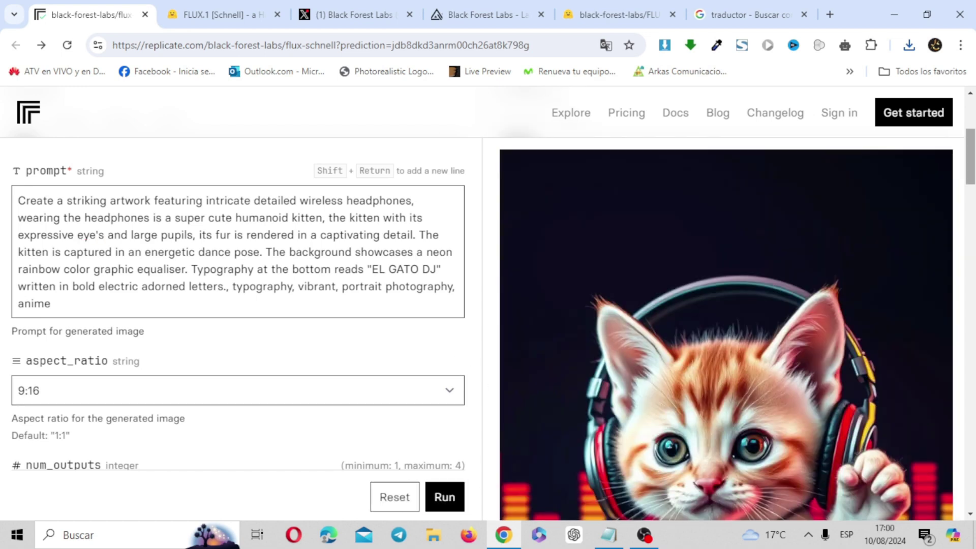
scroll(451, 356, "down", 4)
scroll(450, 356, "down", 9)
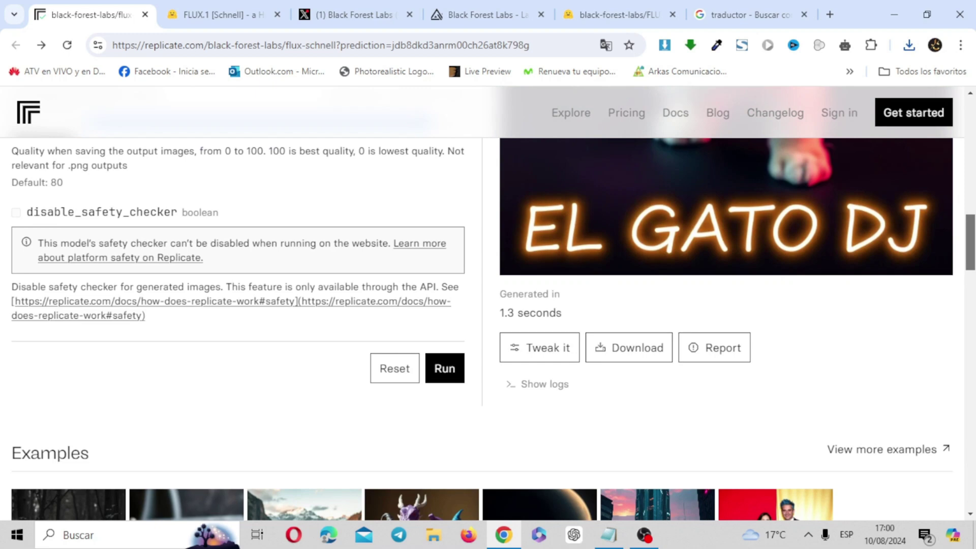
scroll(752, 314, "up", 2)
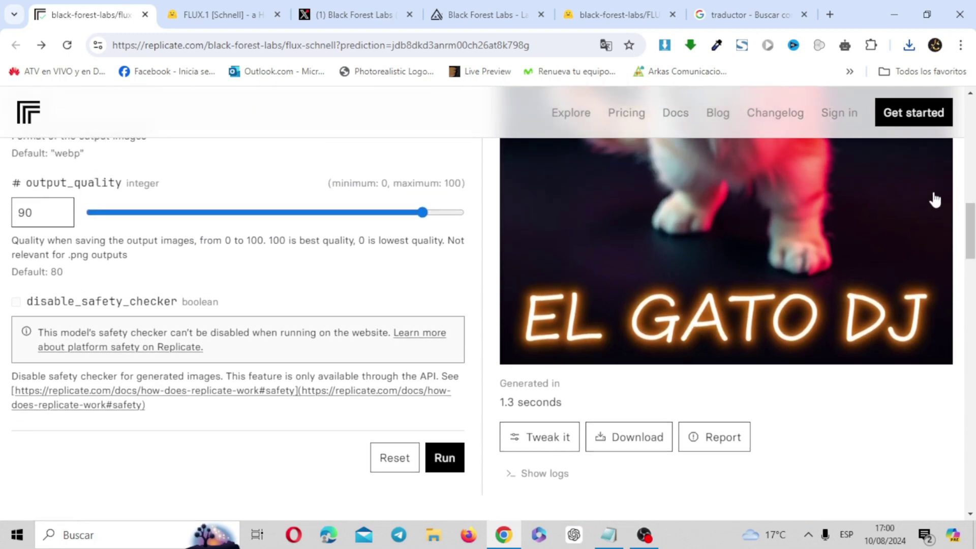
left_click(643, 441)
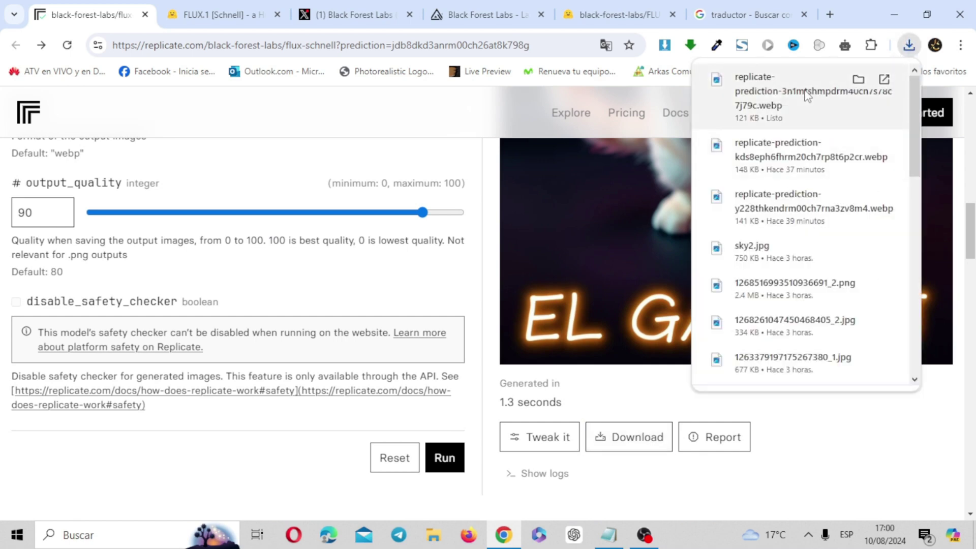
left_click(807, 94)
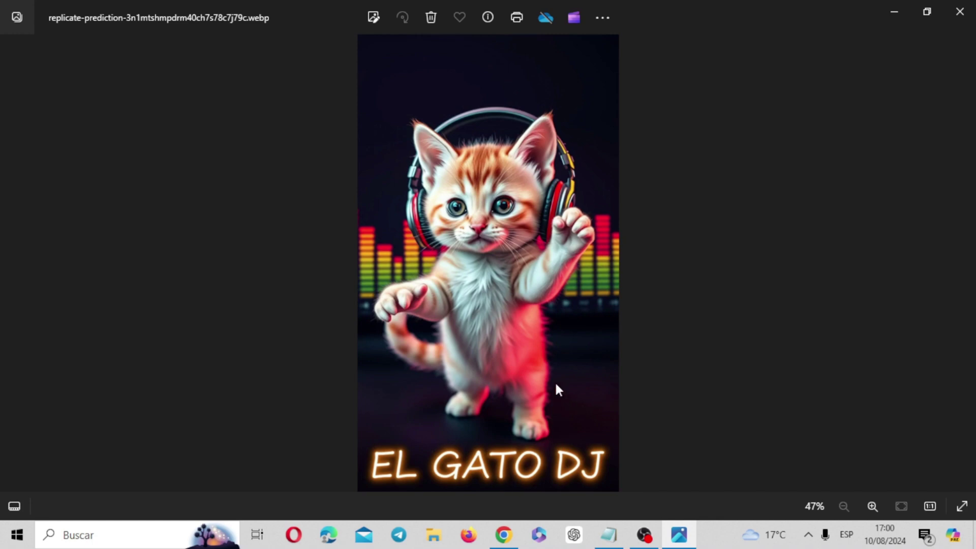
left_click(960, 12)
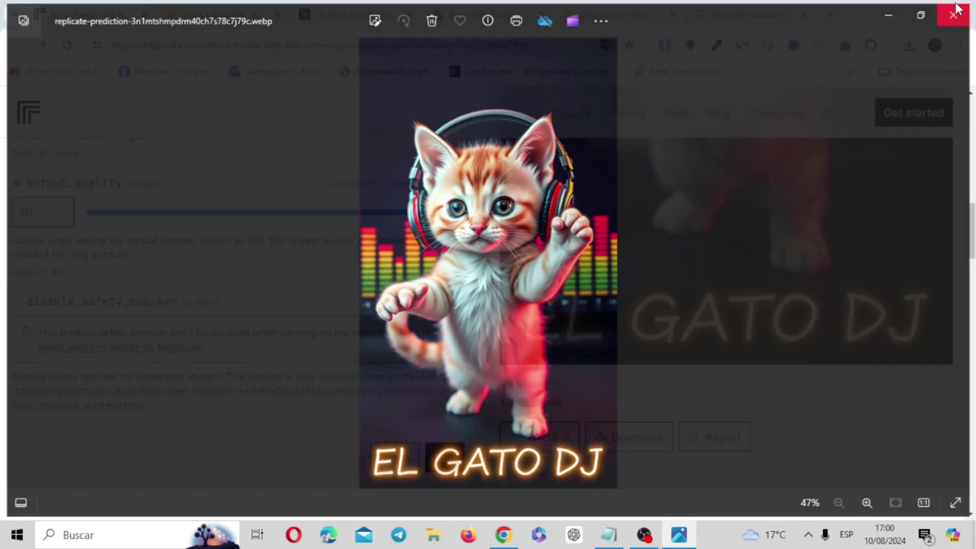
left_click(445, 459)
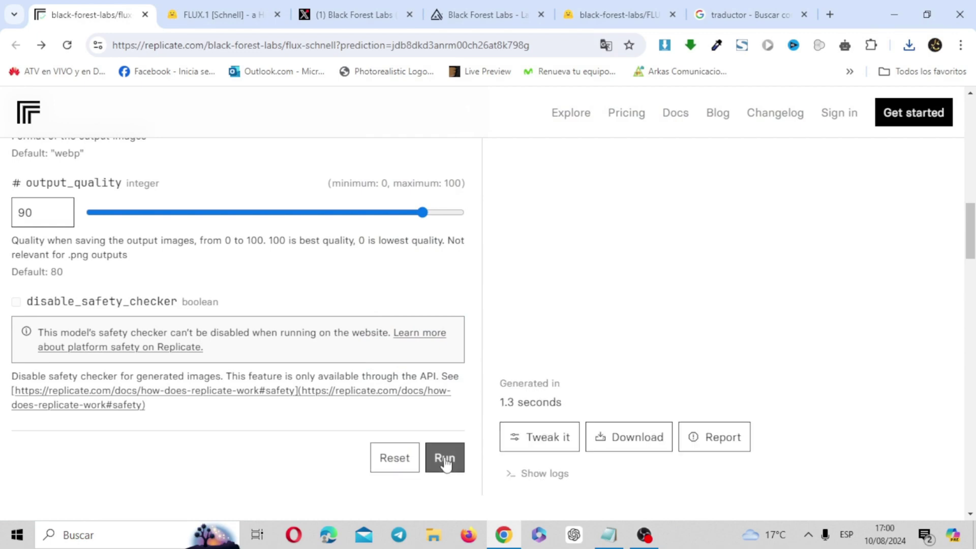
Step: Download the new EL GATO DJ image and check the saved .webp in Photos
mouse_move(975, 258)
left_mouse_down()
mouse_move(974, 196)
mouse_move(974, 264)
left_mouse_up()
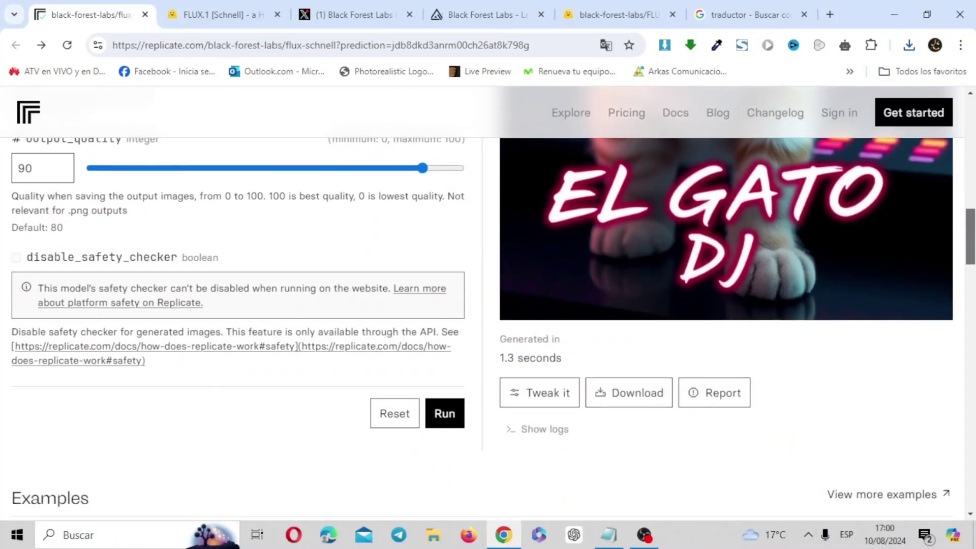
left_click(640, 399)
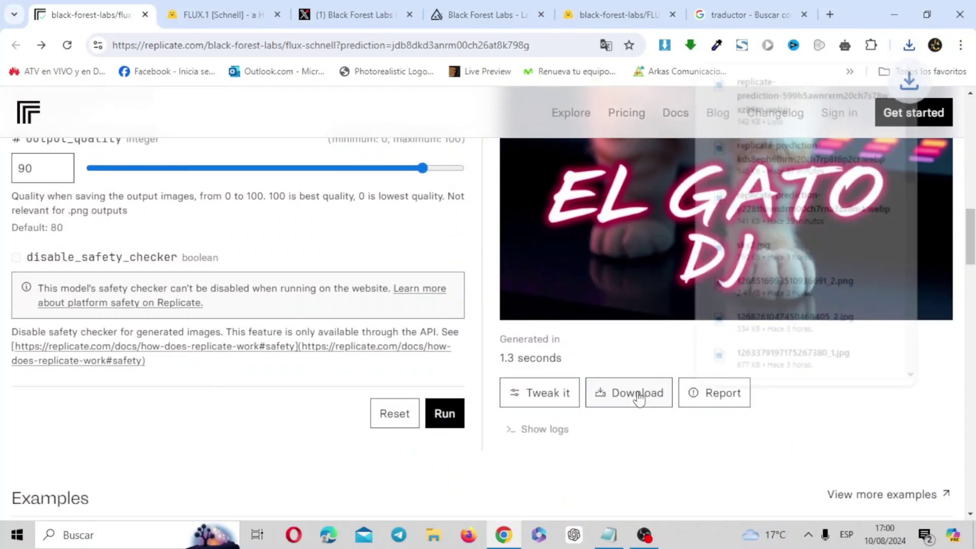
left_click(793, 117)
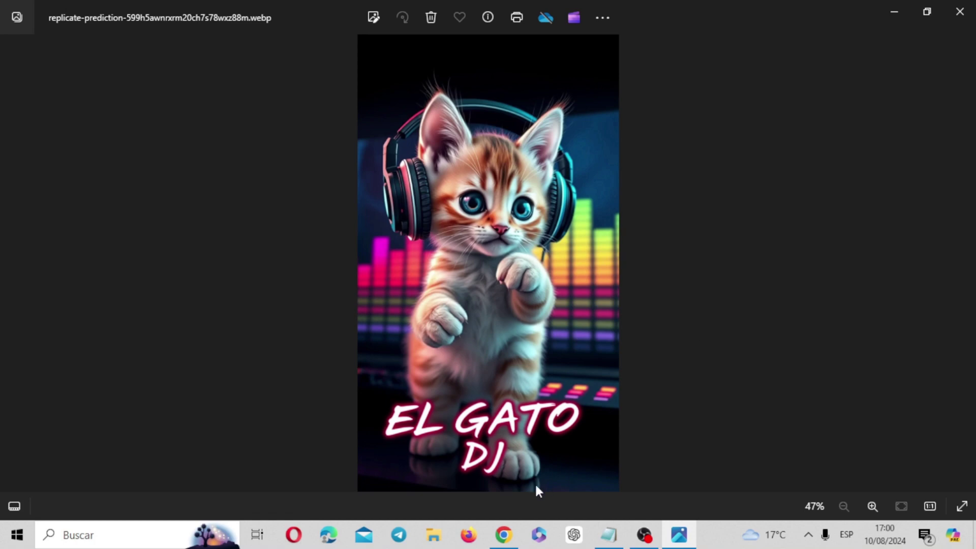
left_click(960, 16)
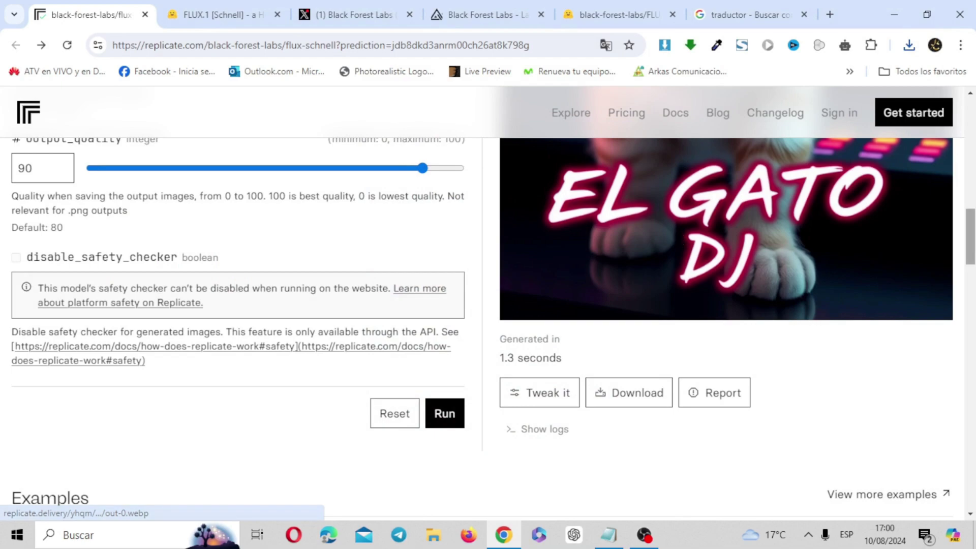
scroll(675, 235, "up", 4)
scroll(579, 260, "up", 8)
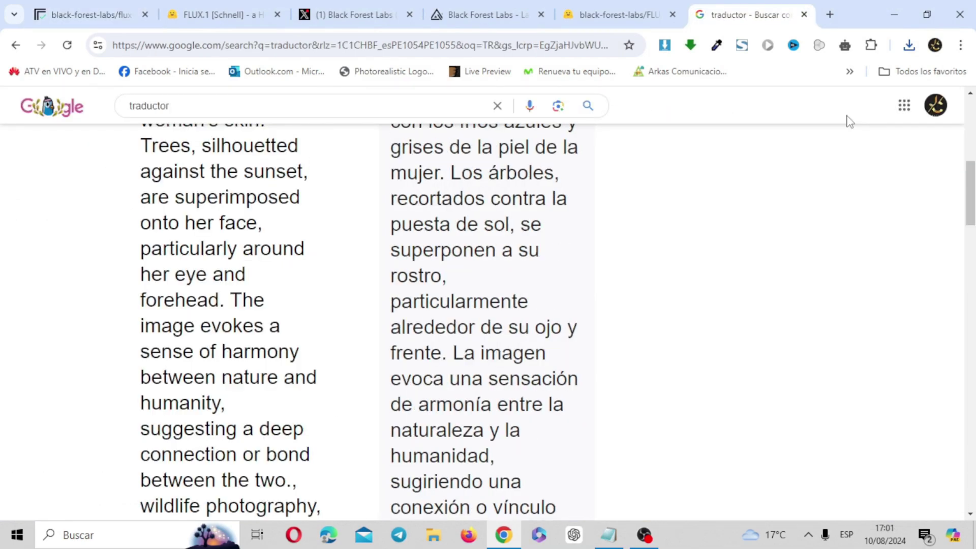
Step: Read the English woman-and-sunset-trees description in the translator, then return to Replicate
mouse_move(971, 192)
left_mouse_down()
mouse_move(973, 144)
mouse_move(974, 178)
left_mouse_up()
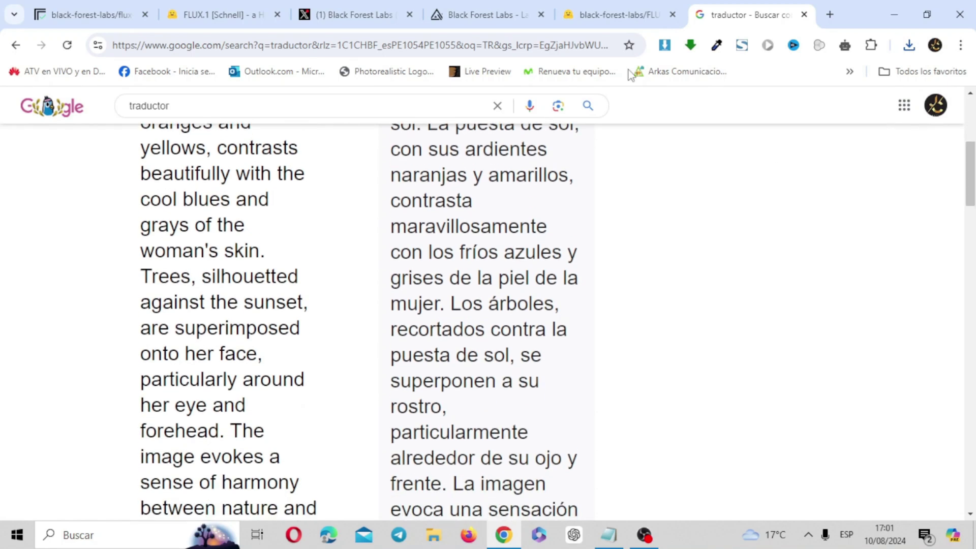
left_click(116, 14)
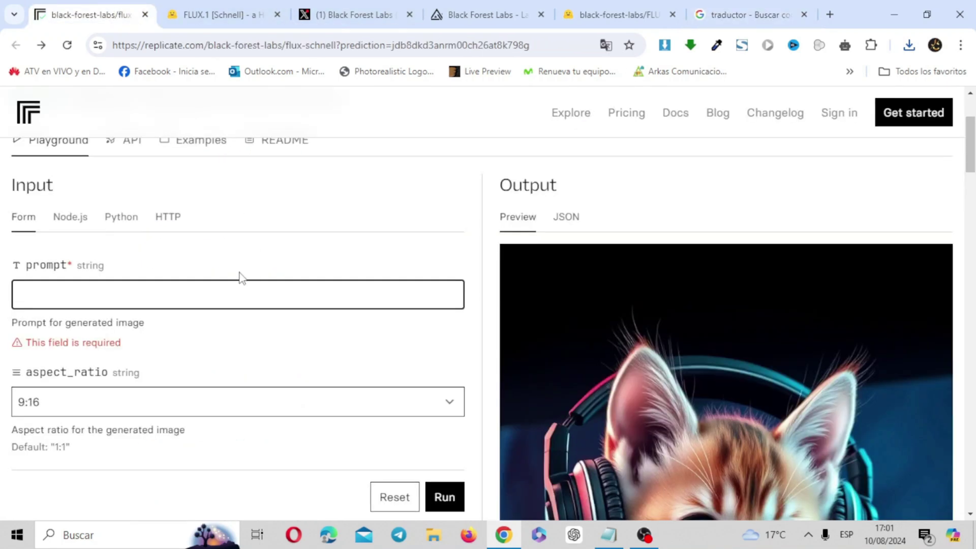
Step: Paste the sunset-face description as the prompt and set aspect ratio to 1:1
type("A close-up of a woman's face, blended seamlessly with a breathtaking sunset scene. The sunset, with its fiery oranges and yellows, contrasts beautifully with the cool blues and grays of the woman's skin. Trees, silhouetted against the sunset, are superimposed onto her face, particularly around her eye and forehead. The image evokes a sense of harmony between nature and humanity, suggesting a deep connection or bond between the two., wildlife photography, illustration, cinematic, dark fantasy")
scroll(239, 277, "down", 4)
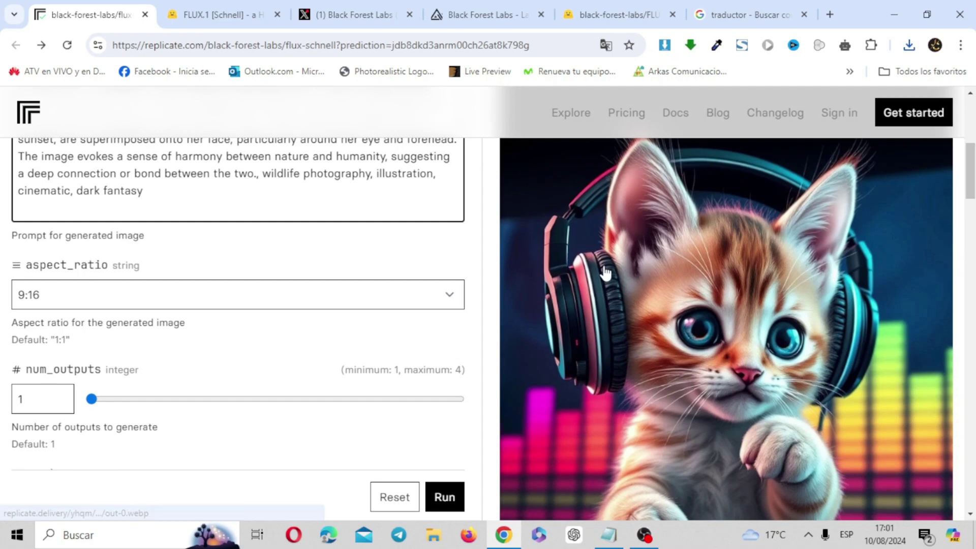
left_click(413, 295)
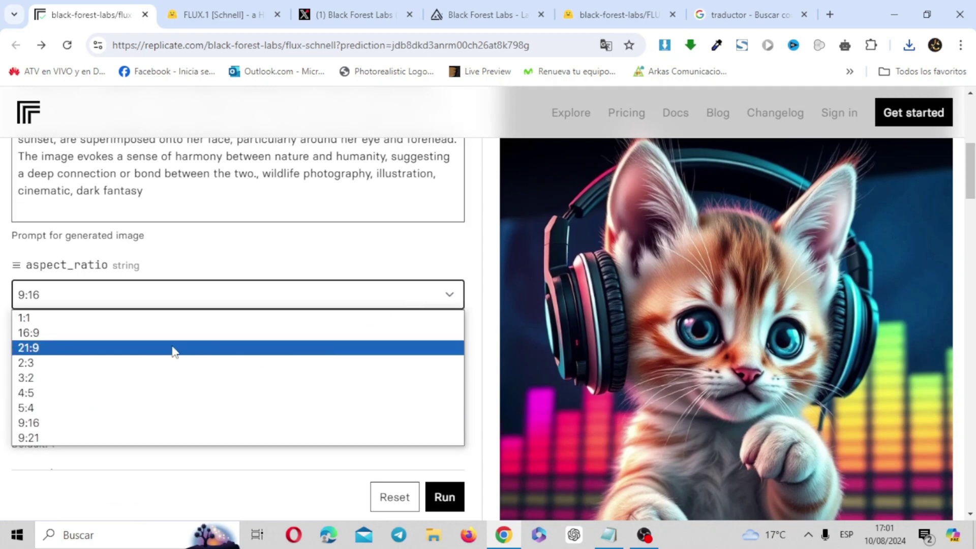
left_click(123, 327)
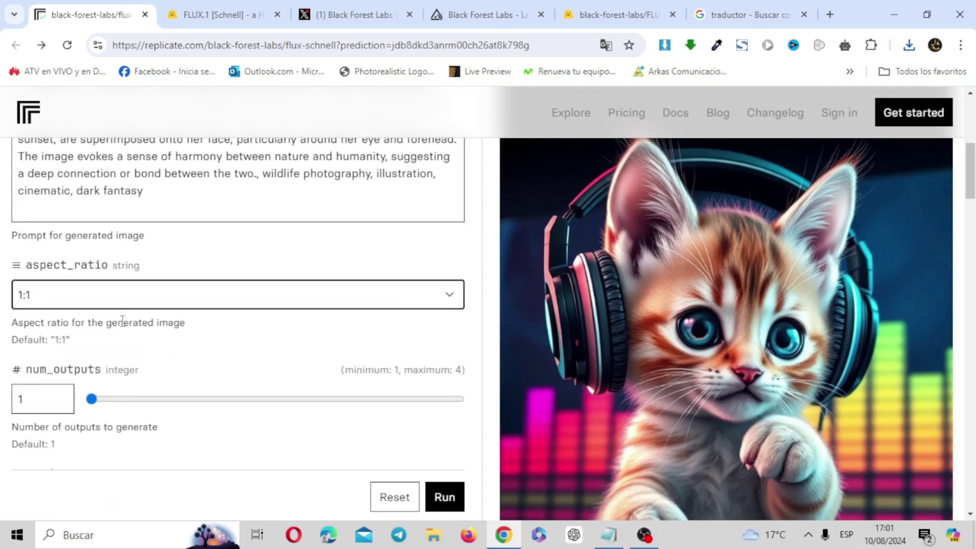
Step: Generate the square sunset-face image, download the .webp and view it in Photos
left_click(452, 500)
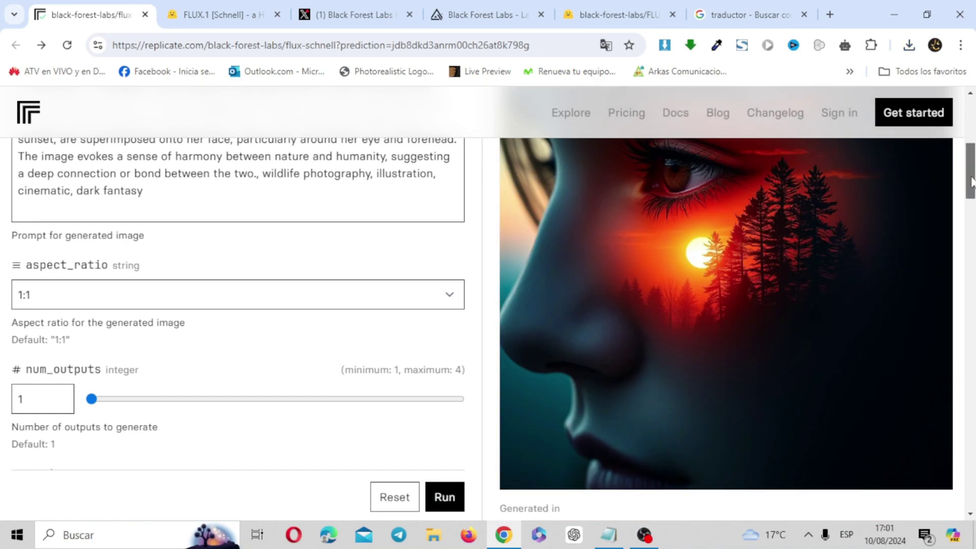
left_click_drag(971, 181, 972, 201)
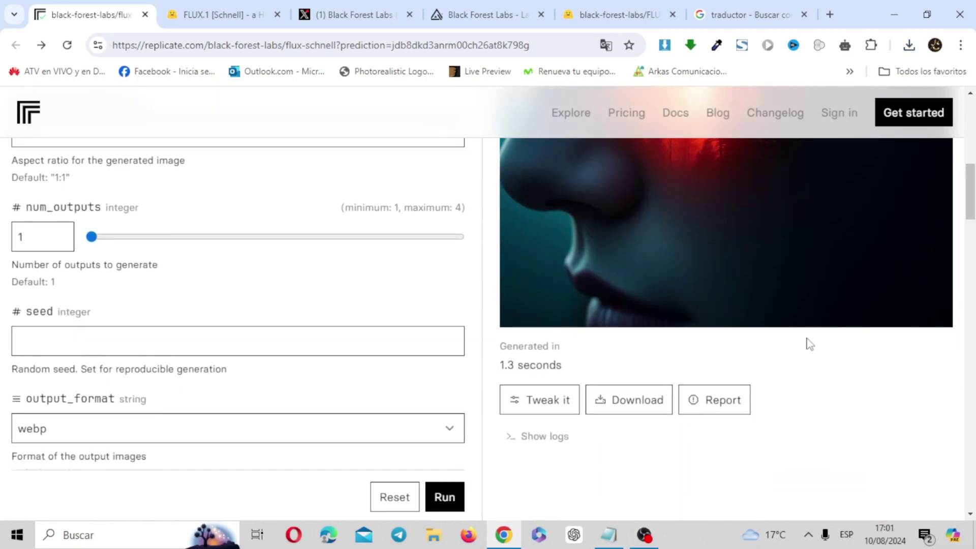
left_click(624, 401)
left_click(789, 92)
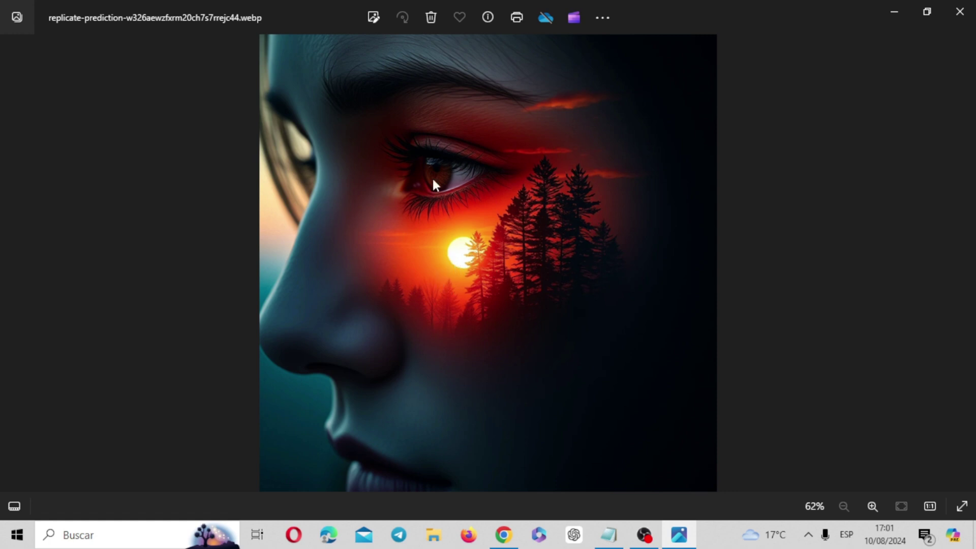
left_click(960, 12)
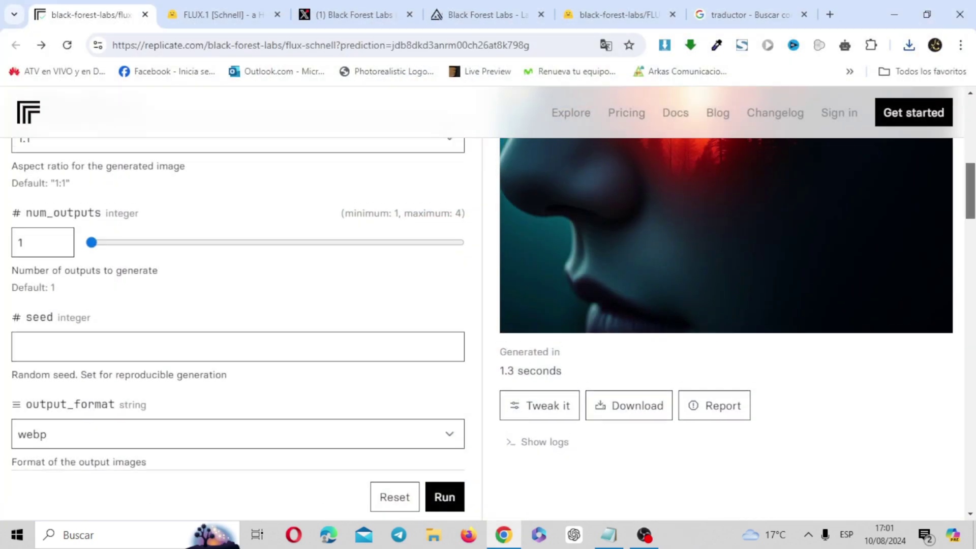
scroll(745, 259, "up", 9)
scroll(745, 259, "down", 3)
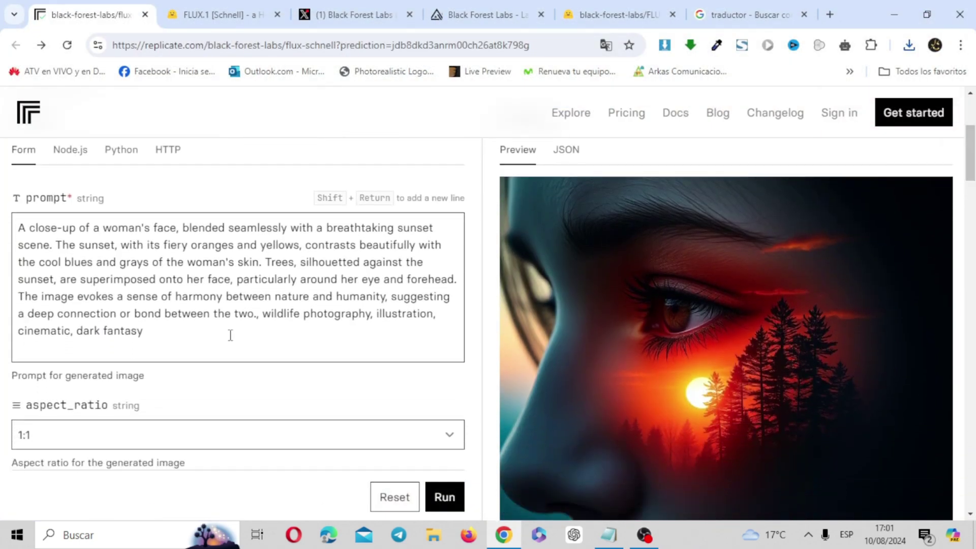
Step: Replace the sunset-face prompt with the wet-haired swimmer description and set aspect ratio to 16:9
left_click_drag(181, 337, 54, 245)
key("ctrl+9")
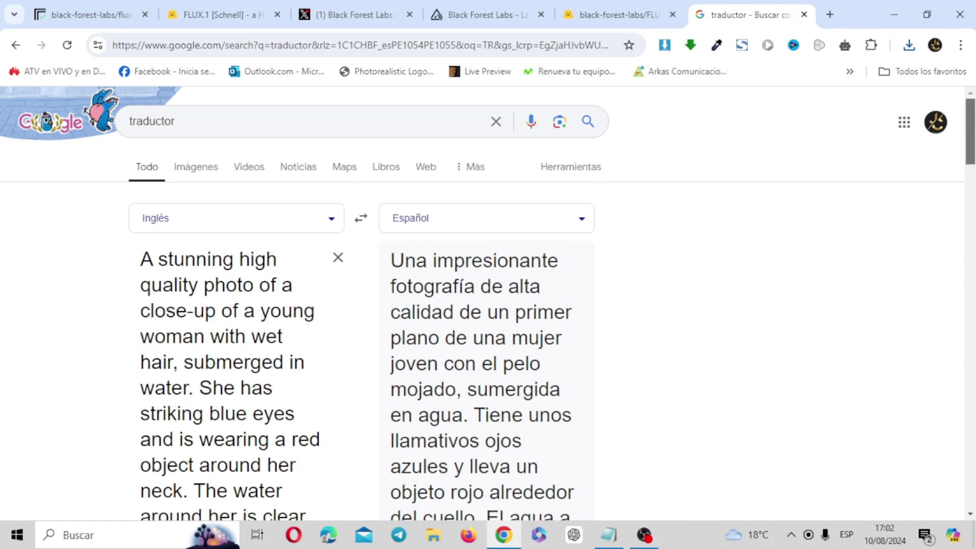
scroll(488, 305, "down", 2)
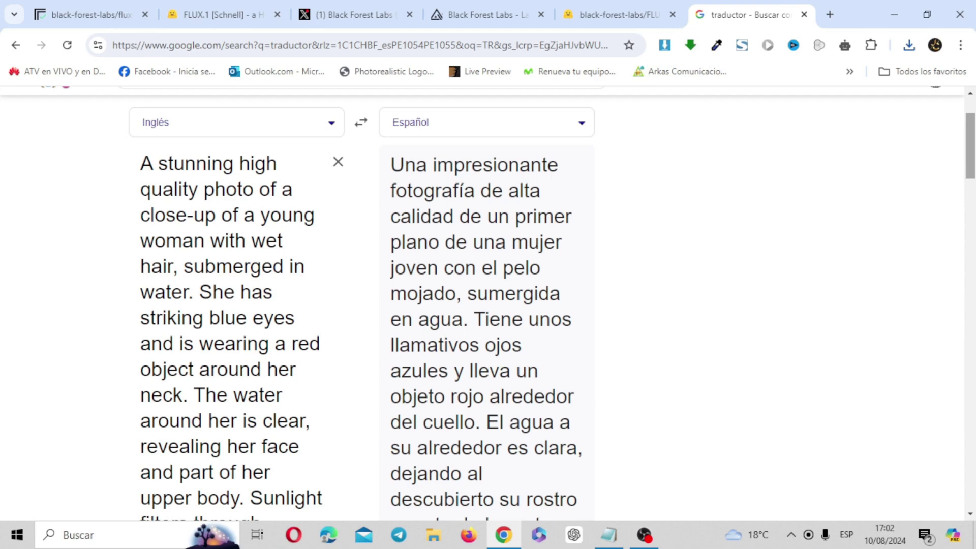
left_click(119, 15)
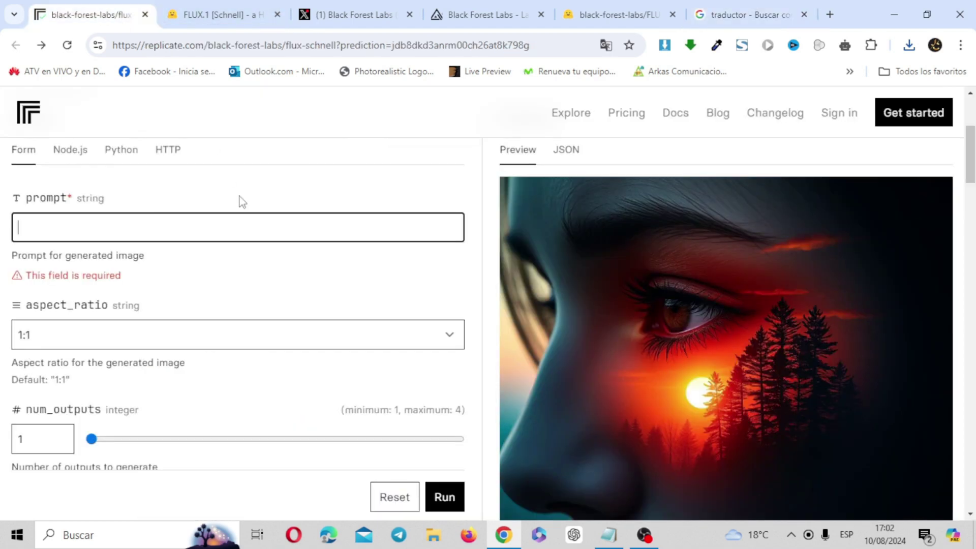
type("A stunning high quality photo of a close-up of a young woman with wet hair, submerged in water. She has striking blue eyes and is wearing a red object around her neck. The water around her is clear, revealing her face and part of her upper body. Sunlight filters through, creating a shimmering effect on the water's surface. The background hints at an outdoor setting, possibly a pool or a natural body of water, with a blurred orange object, possibly a float or buoy, visible.")
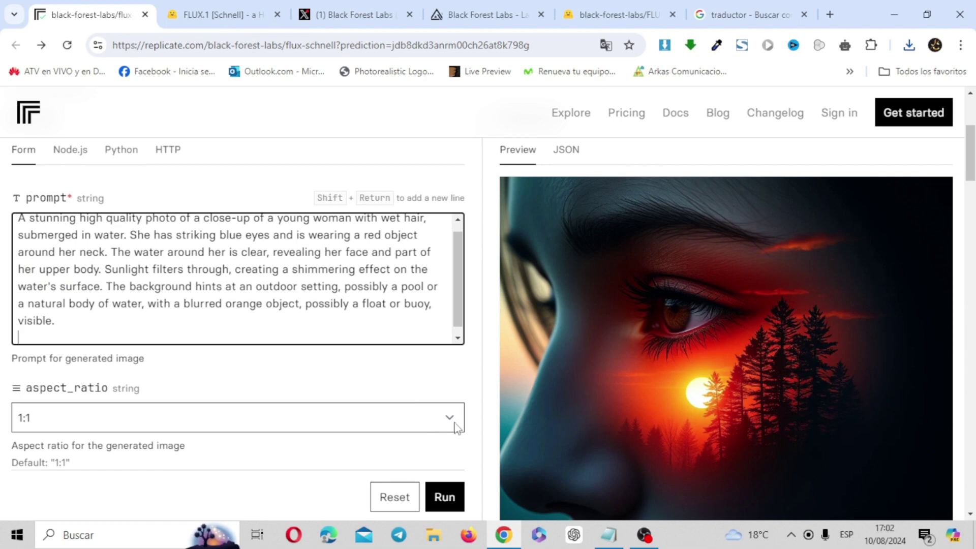
left_click(459, 425)
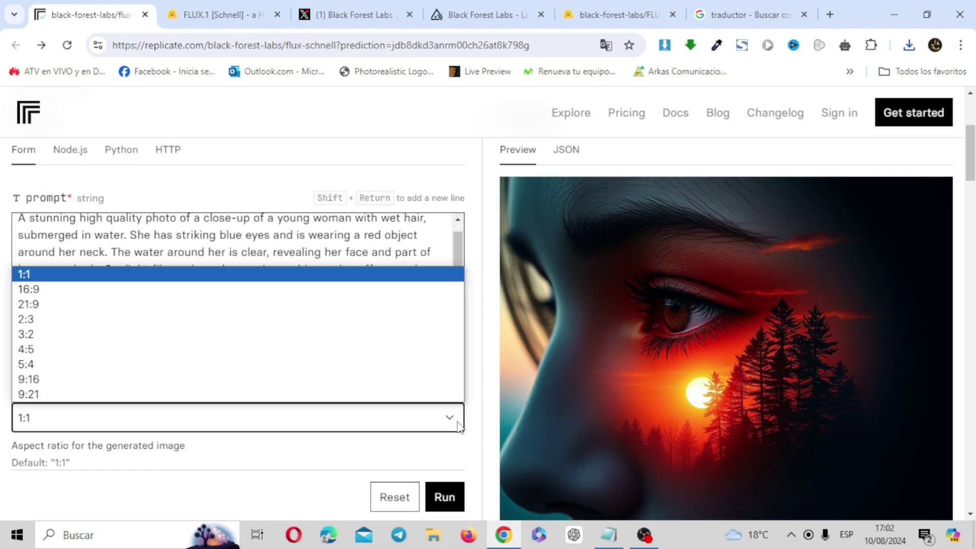
left_click(193, 288)
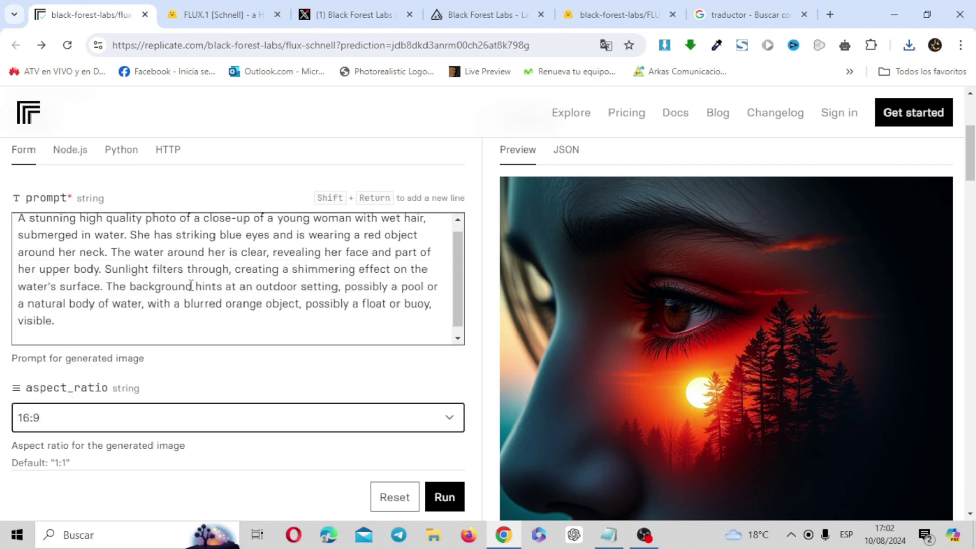
Step: Generate the swimmer image twice for a new variation, download it and view it in Photos
left_click(454, 509)
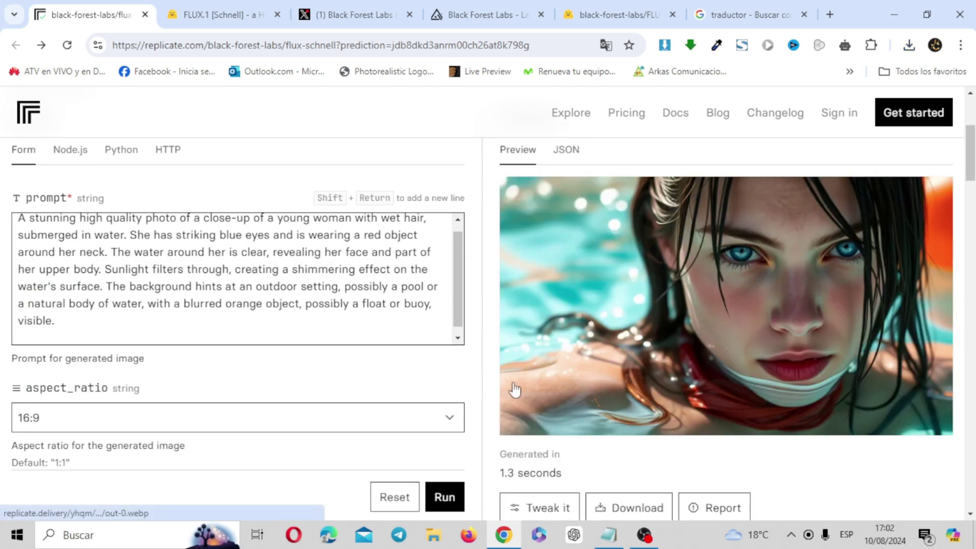
left_click(447, 501)
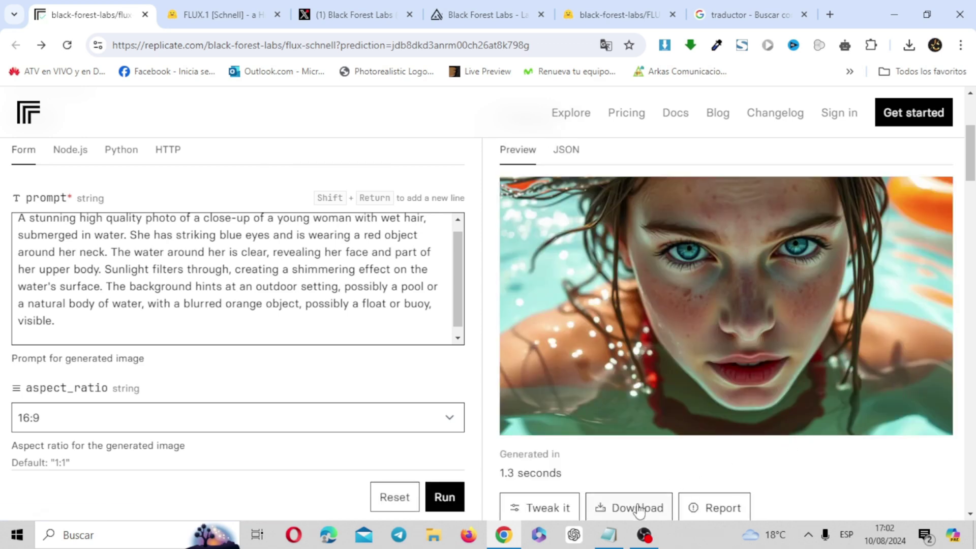
left_click(639, 510)
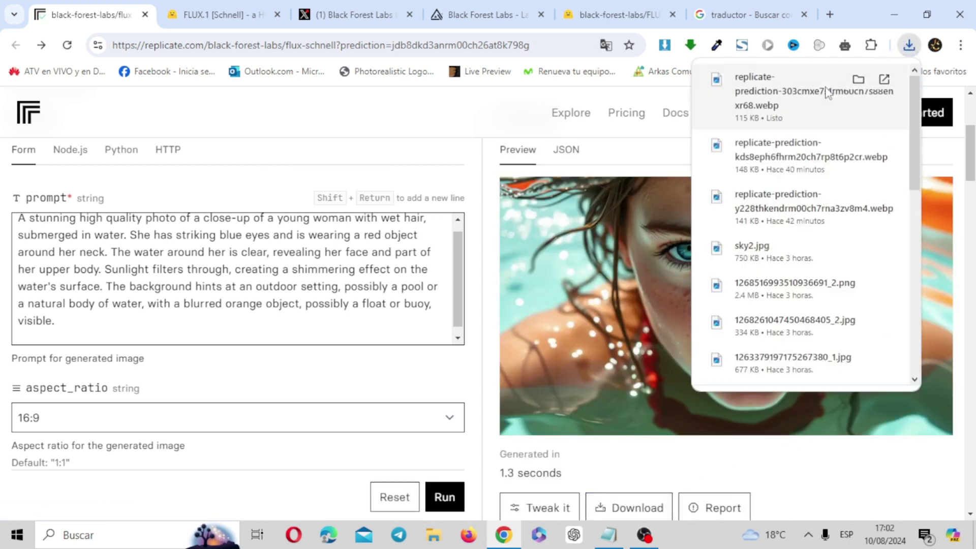
left_click(798, 109)
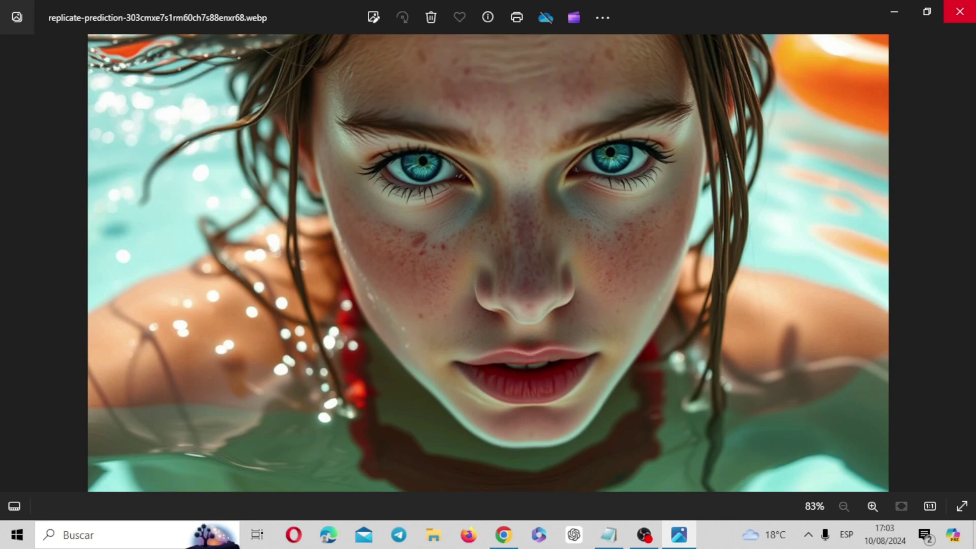
scroll(655, 150, "up", 2)
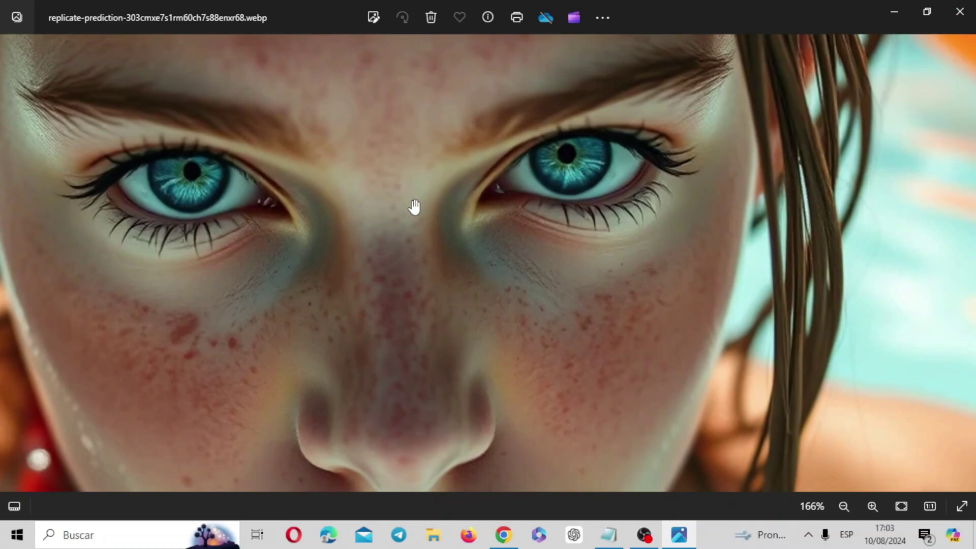
scroll(587, 211, "down", 2)
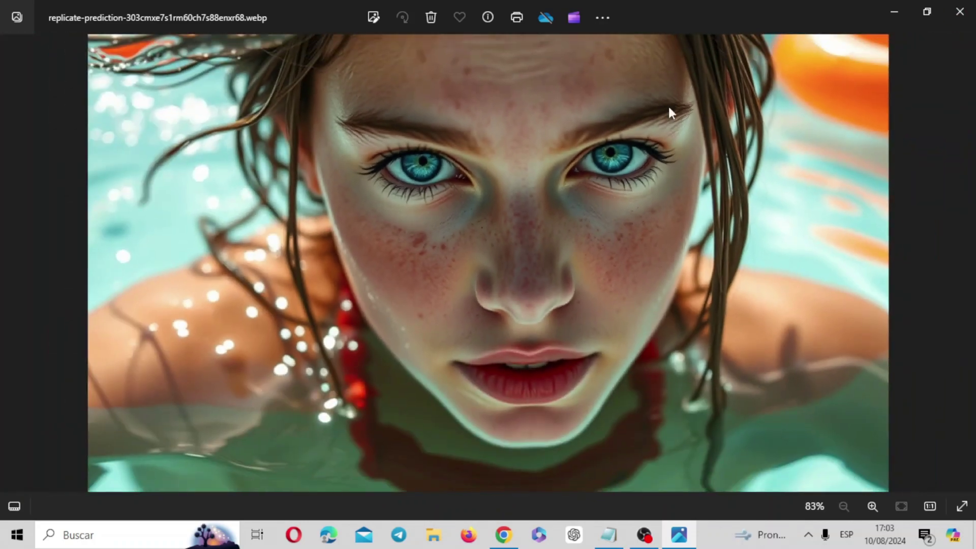
left_click(967, 7)
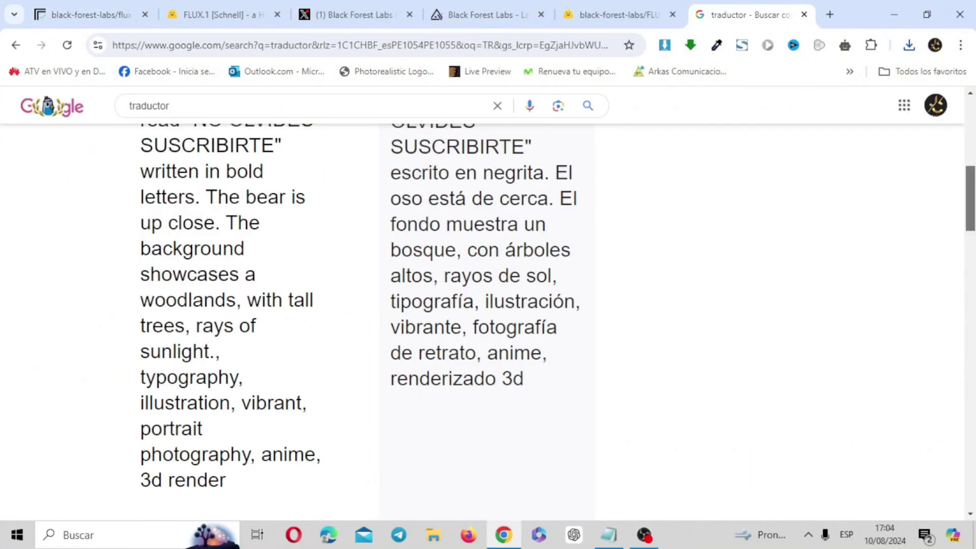
Step: Back on flux-schnell, paste the translated grizzly bear prompt and set aspect ratio to 9:16
scroll(553, 285, "up", 10)
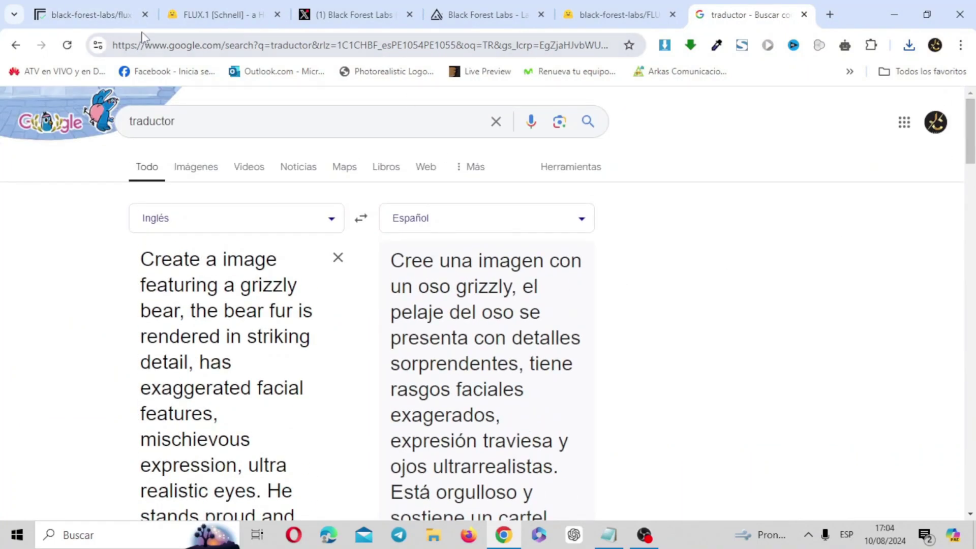
left_click(89, 7)
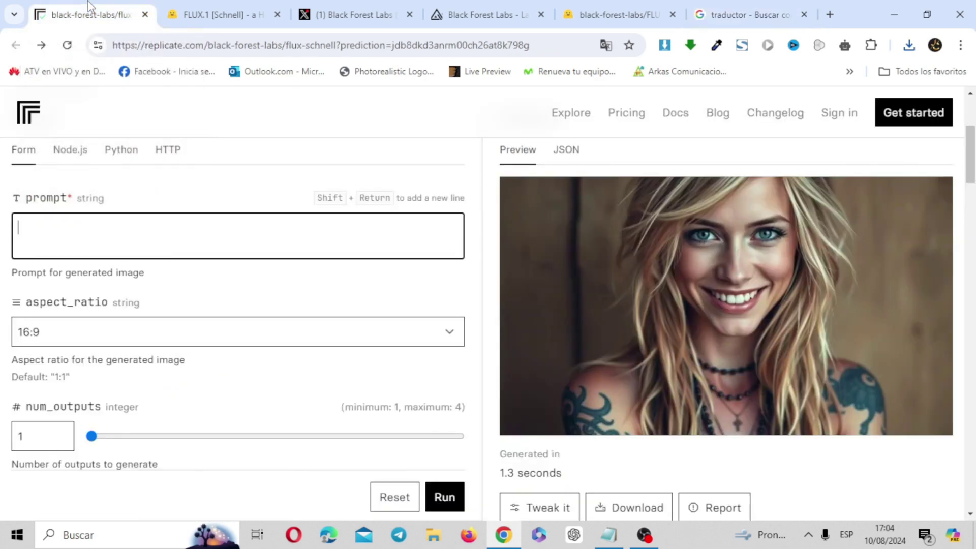
type("Create a image featuring a grizzly bear, the bear fur is rendered in striking detail, has exaggerated facial features, mischievous expression, ultra realistic eyes. He stands proud and holds a sign that read \"NO OLVIDES SUSCRIBIRTE\" written in bold letters. The bear is up close. The background showcases a woodlands, with tall trees, rays of sunlight., typography, illustration, vibrant, portrait photography, anime, 3d render")
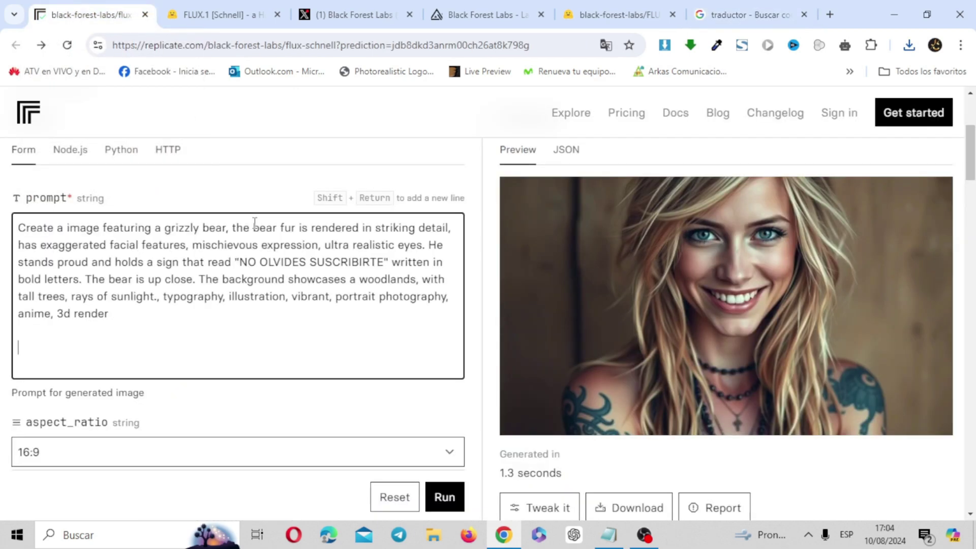
left_click(444, 459)
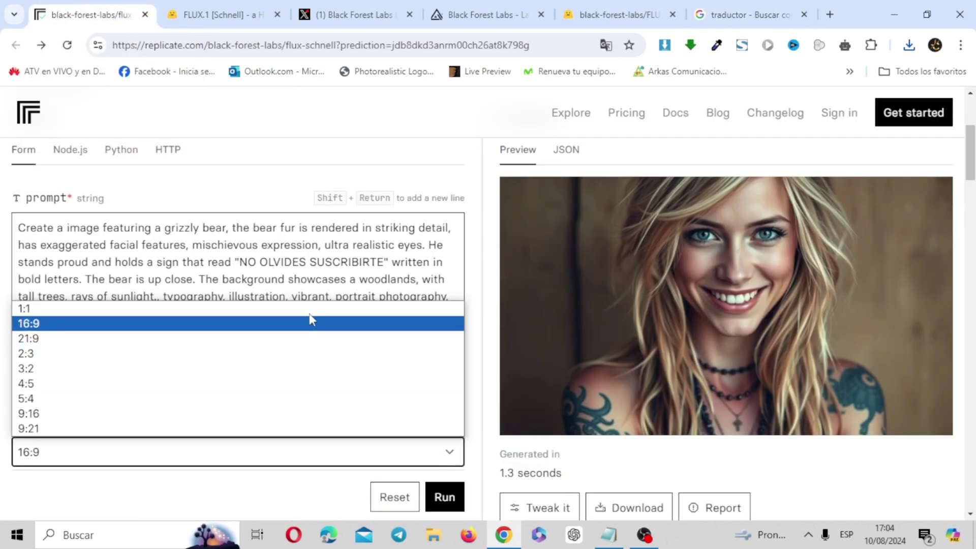
left_click(338, 416)
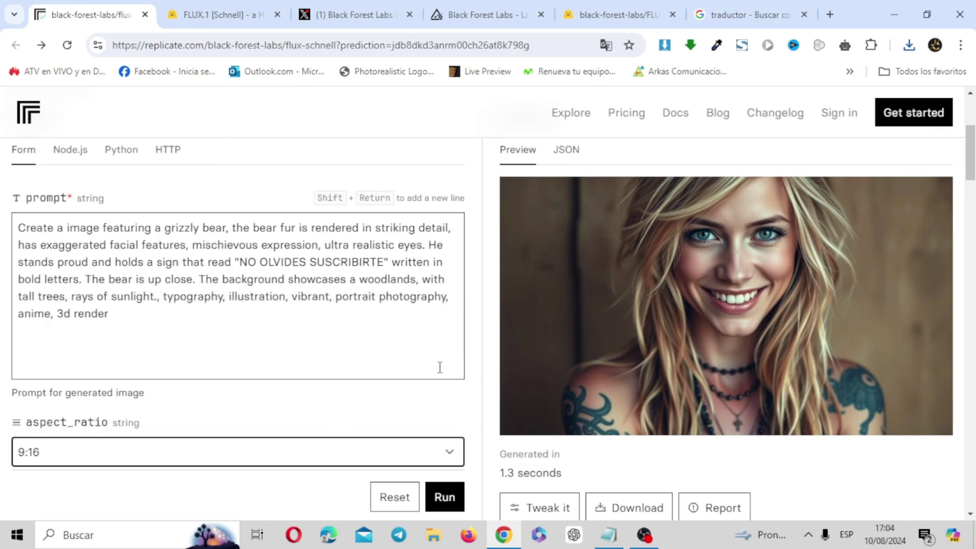
Step: Generate the 'NO OLVIDES SUSCRIBIRTE' bear image, download the .webp and view it in Photos
left_click(451, 499)
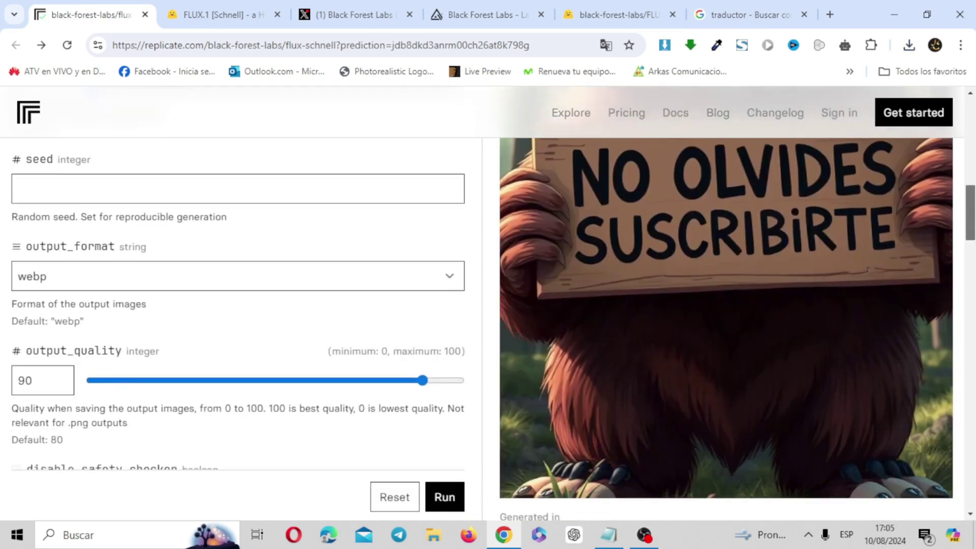
left_click_drag(969, 202, 972, 237)
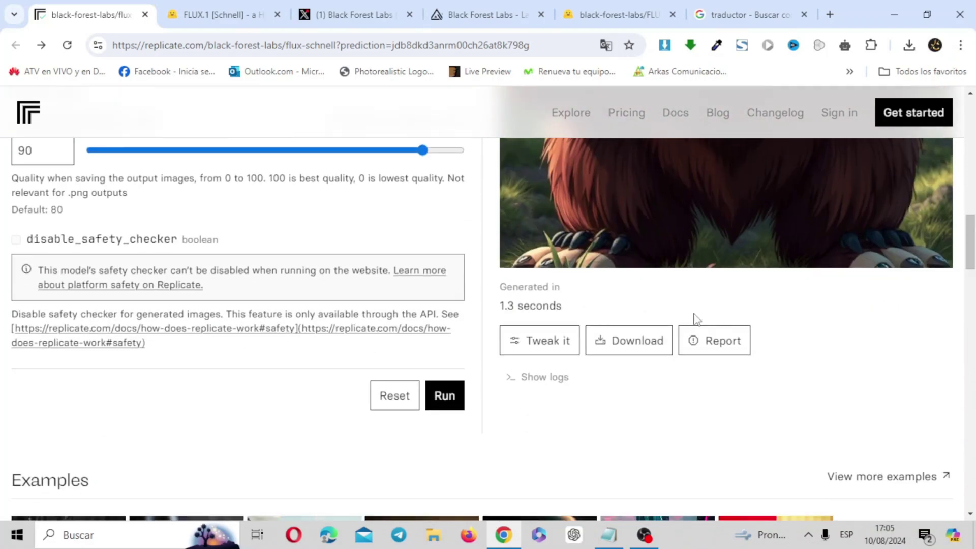
left_click(644, 342)
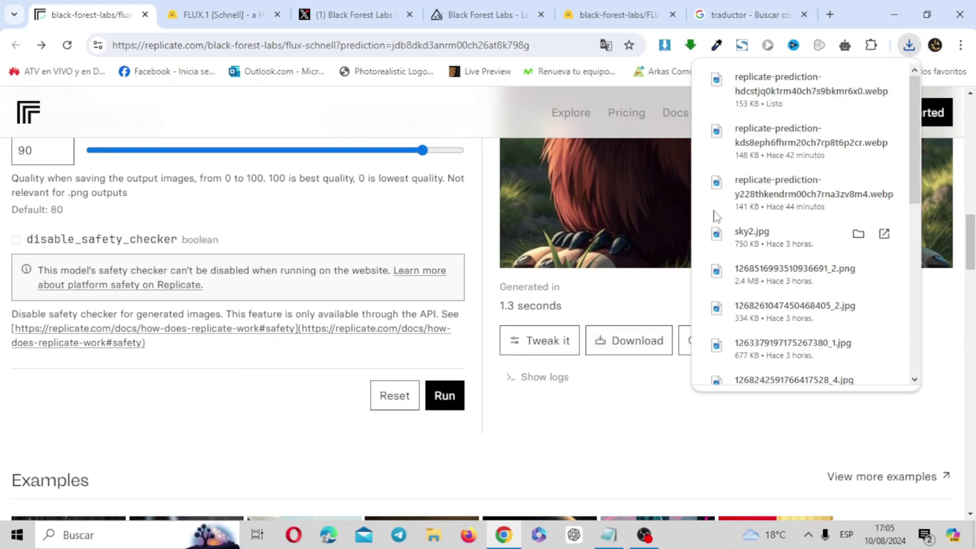
left_click(783, 102)
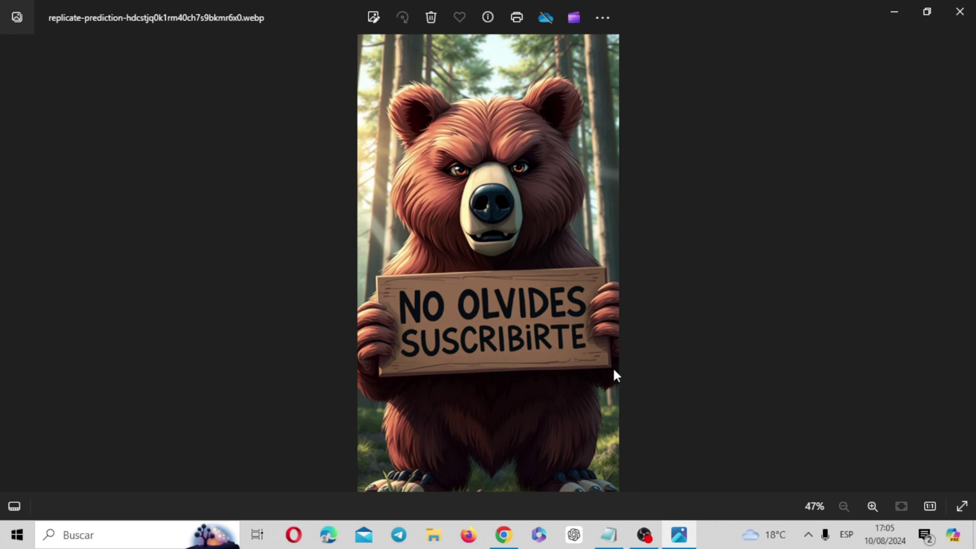
left_click(959, 11)
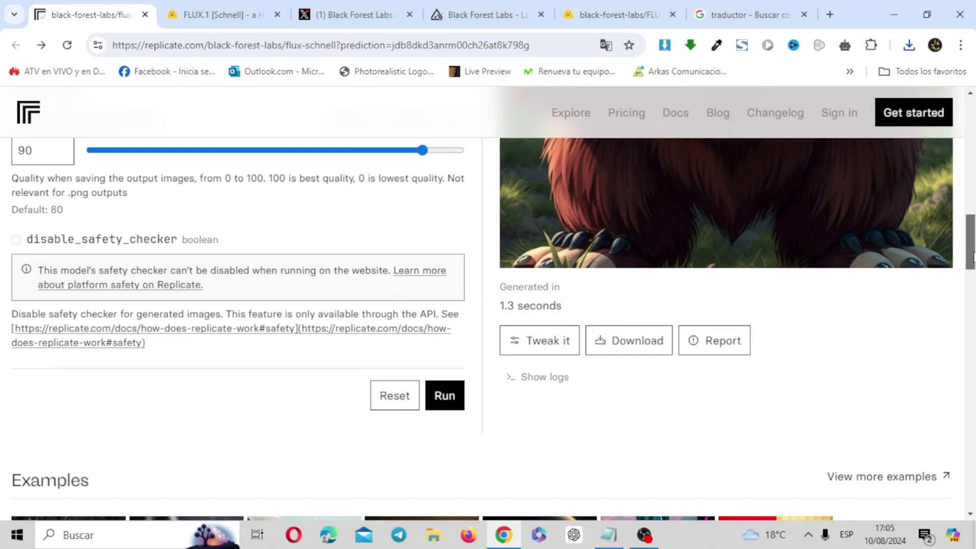
scroll(971, 256, "up", 15)
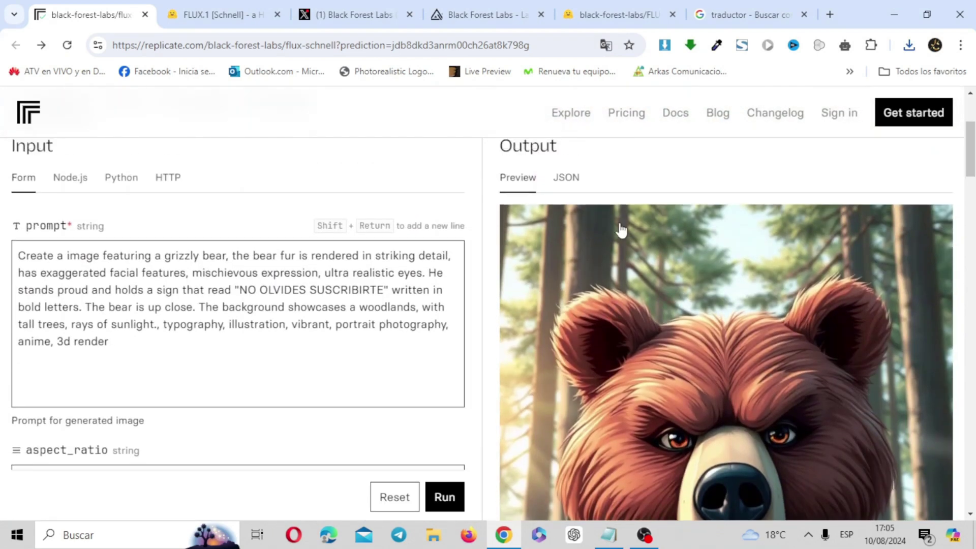
Step: Replace the bear prompt with the FLUX magazine-cover prompt and run the generation
left_click(456, 253)
key("ctrl+a")
key("Delete")
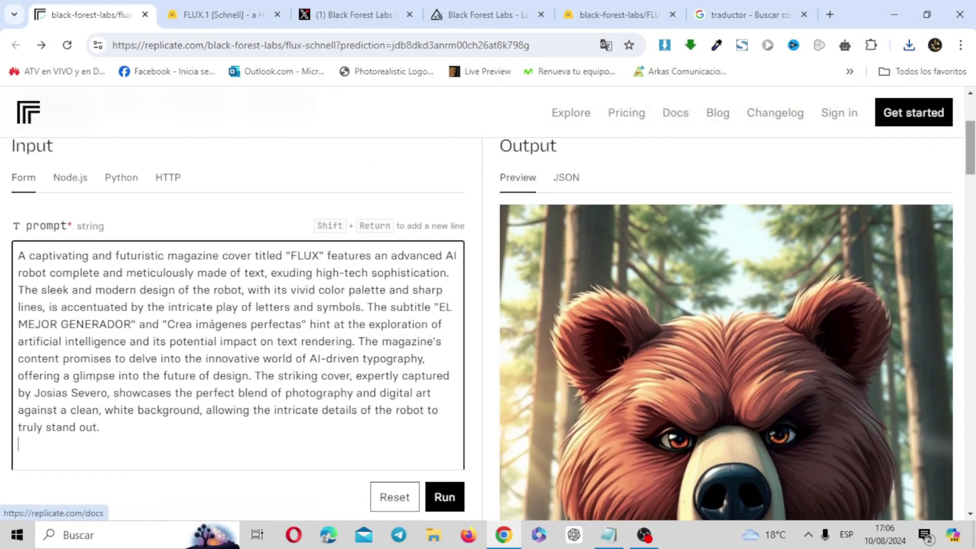
scroll(690, 219, "down", 5)
scroll(488, 304, "down", 1)
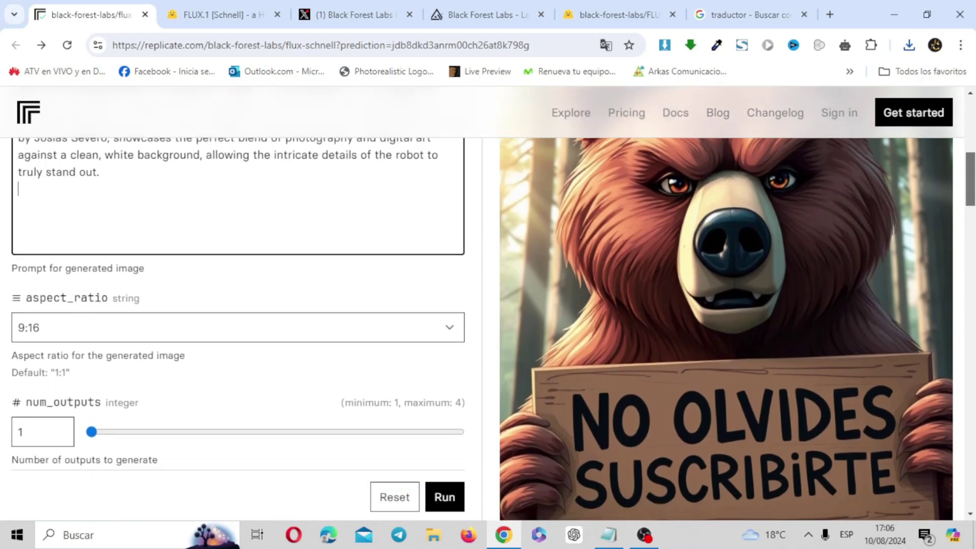
left_click(447, 498)
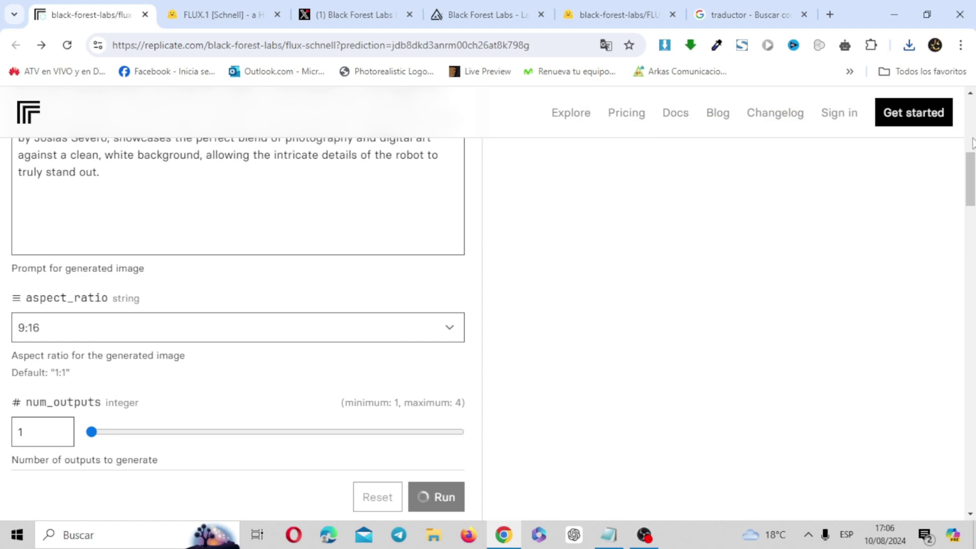
Step: Download the generated futuristic robot FLUX magazine cover as .webp and view it
scroll(973, 186, "down", 5)
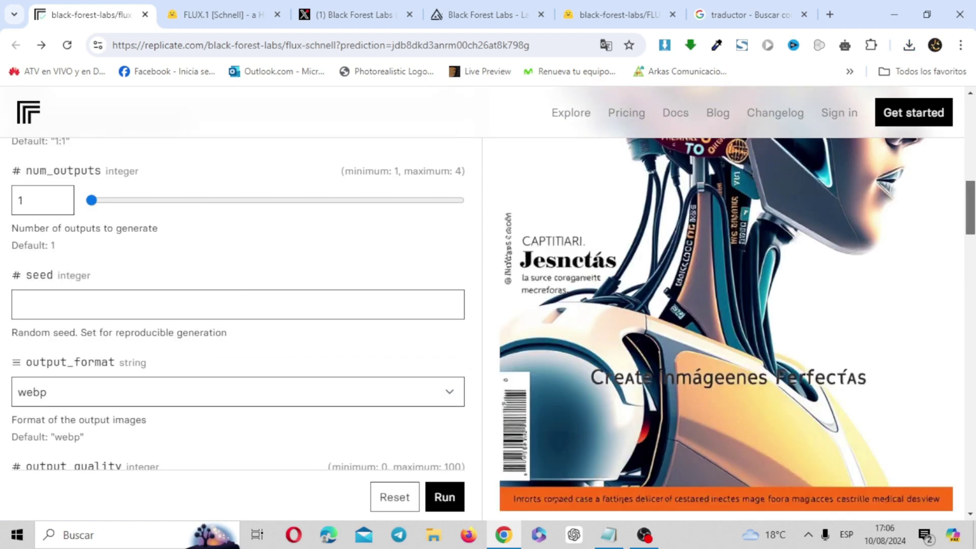
scroll(972, 187, "up", 8)
scroll(972, 183, "up", 3)
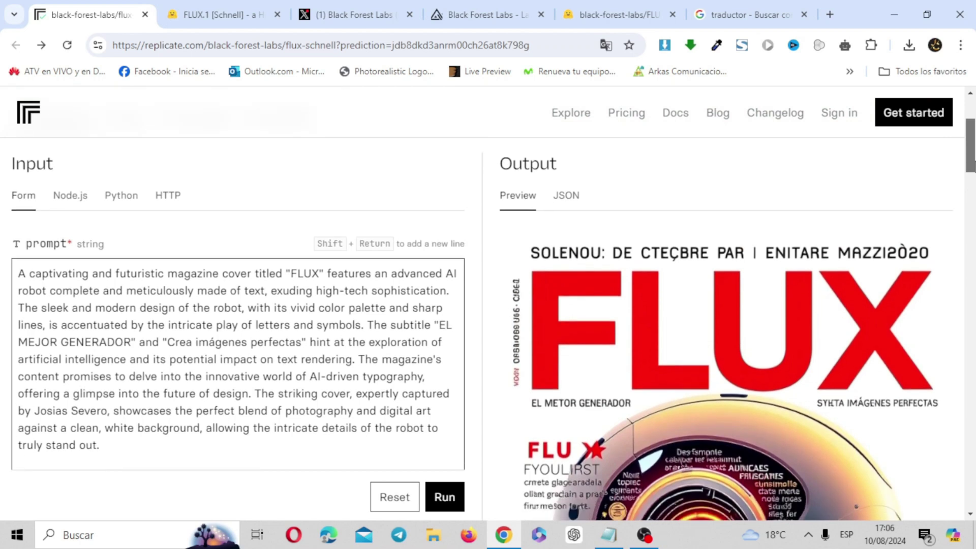
scroll(973, 165, "down", 5)
scroll(488, 330, "down", 6)
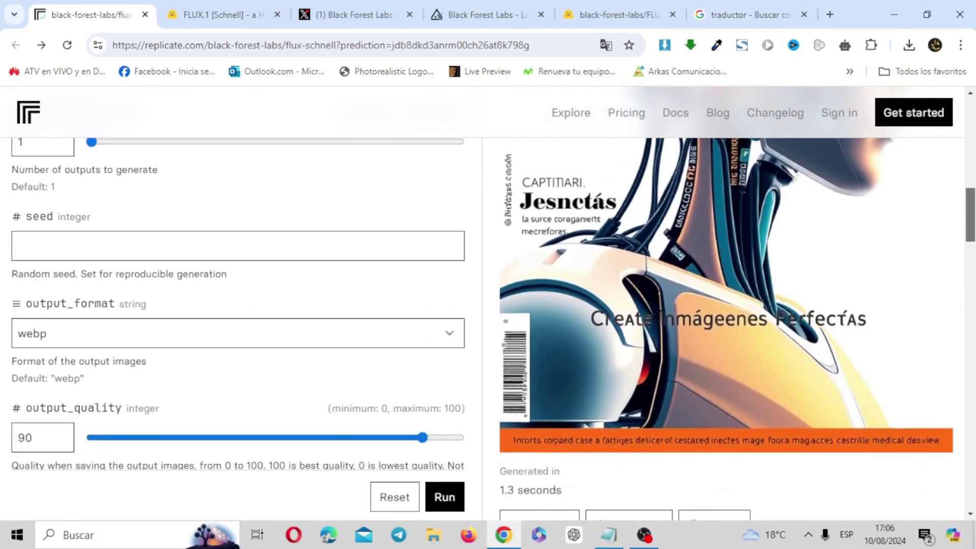
left_click_drag(971, 215, 971, 217)
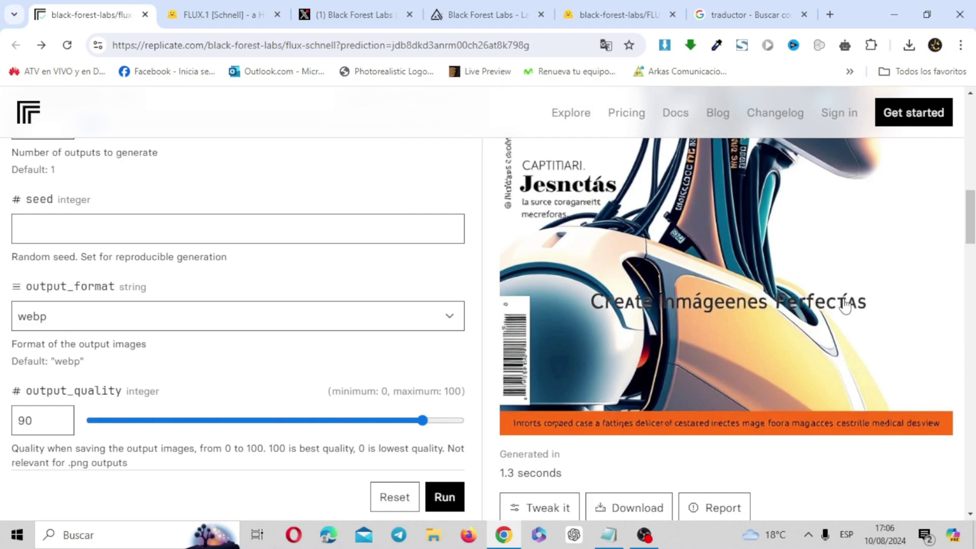
left_click_drag(972, 231, 971, 258)
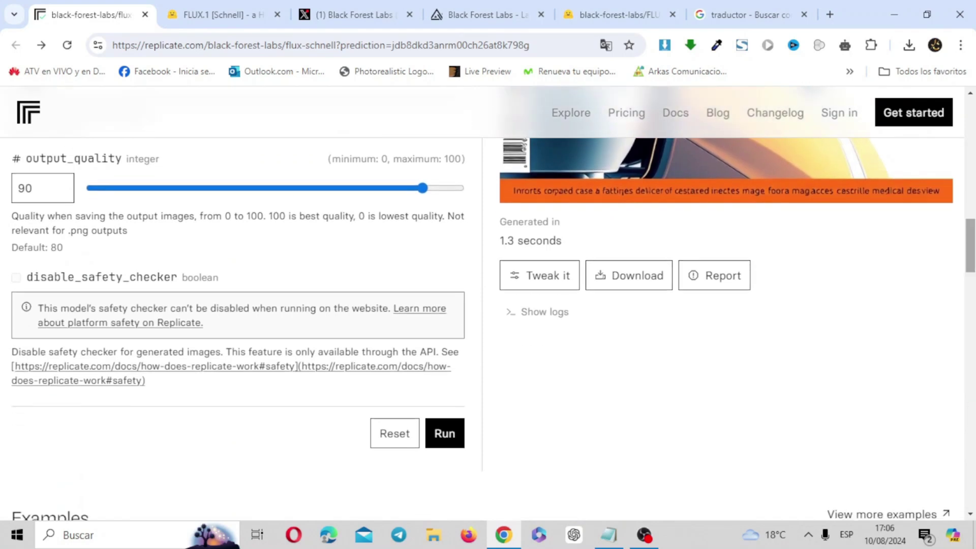
left_click(650, 277)
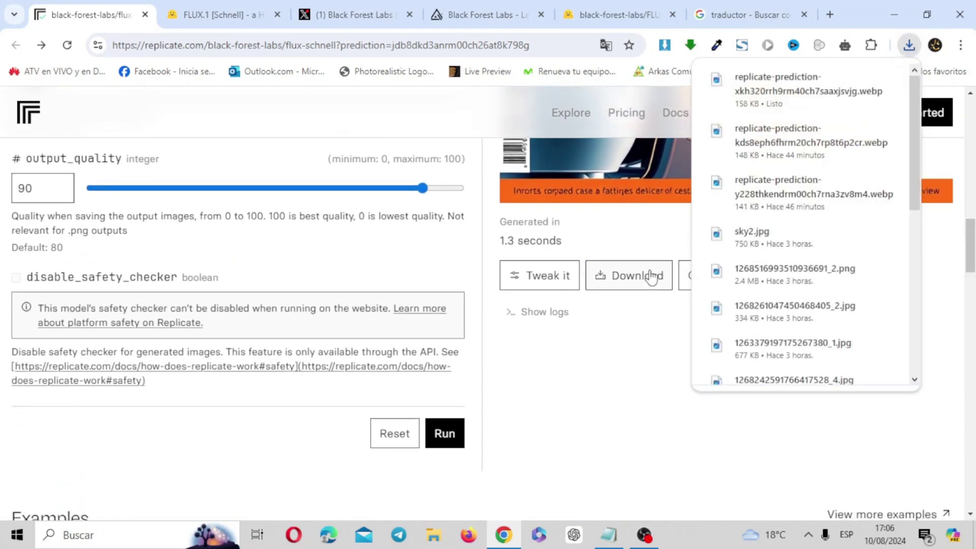
left_click(796, 104)
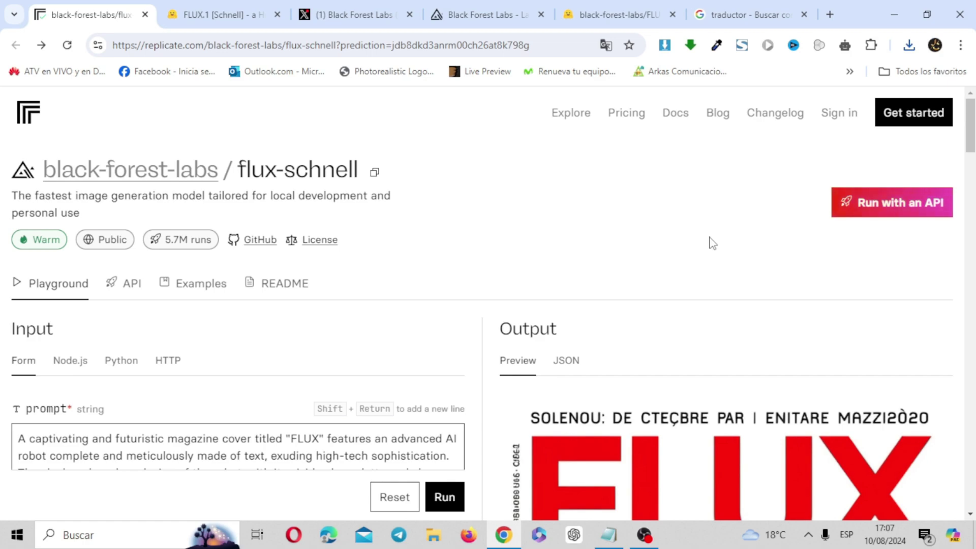
mouse_move(970, 134)
left_mouse_down()
mouse_move(970, 219)
mouse_move(970, 127)
left_mouse_up()
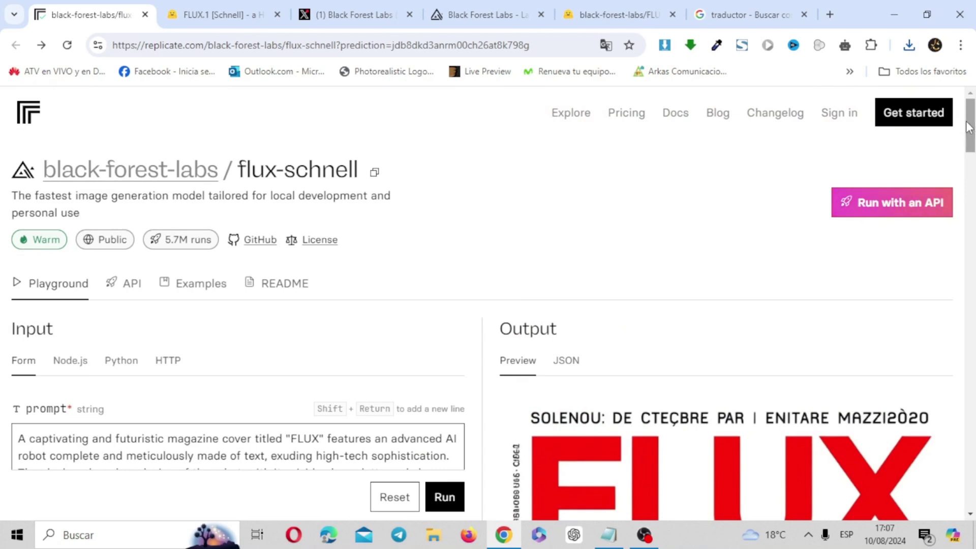
left_click(248, 27)
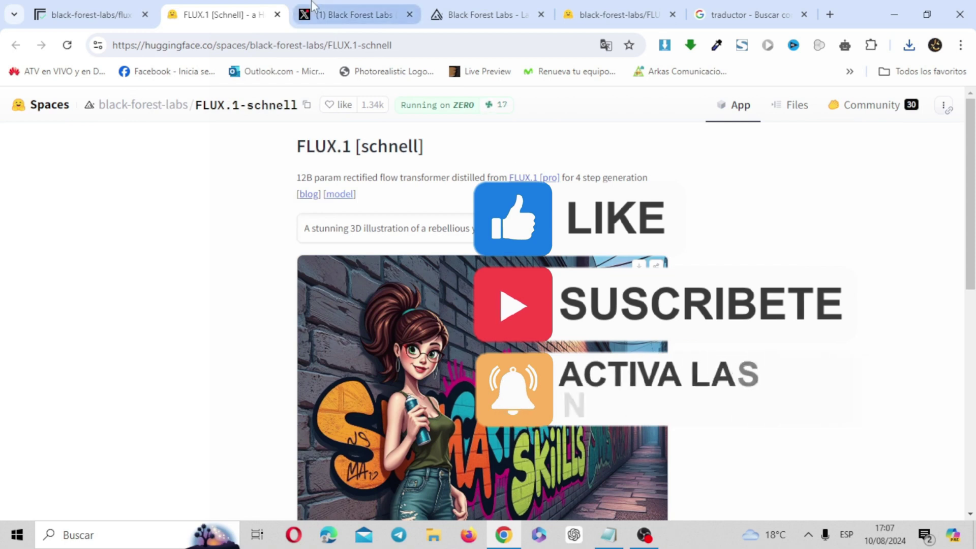
left_click(126, 17)
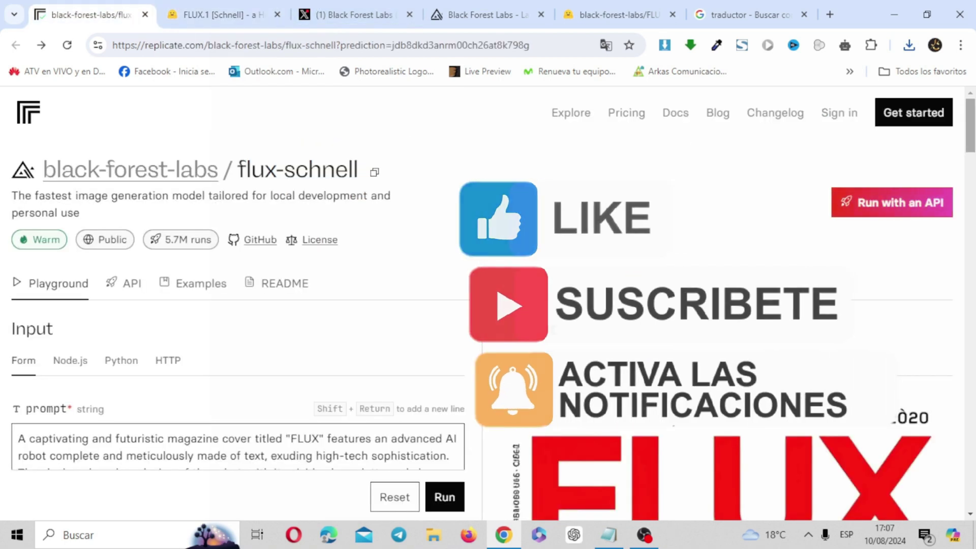
scroll(654, 121, "down", 6)
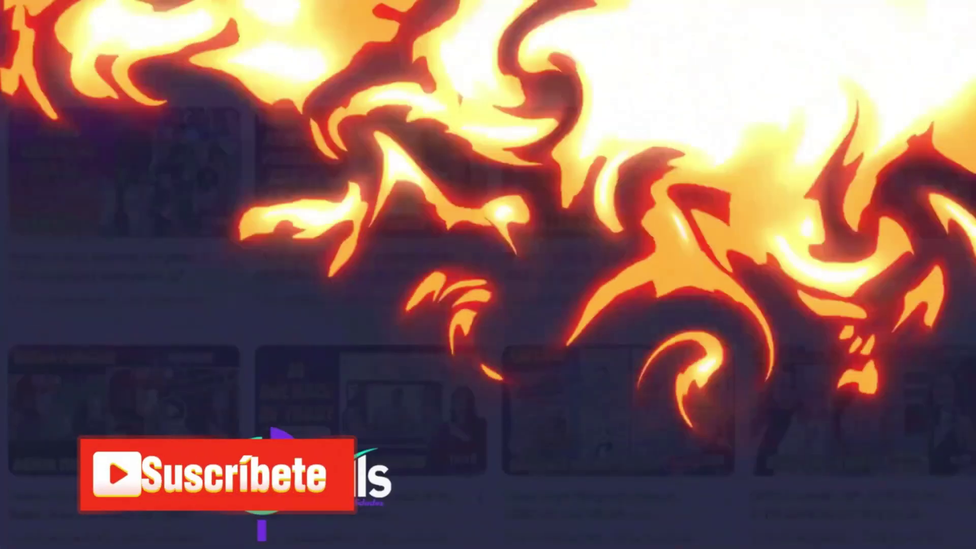